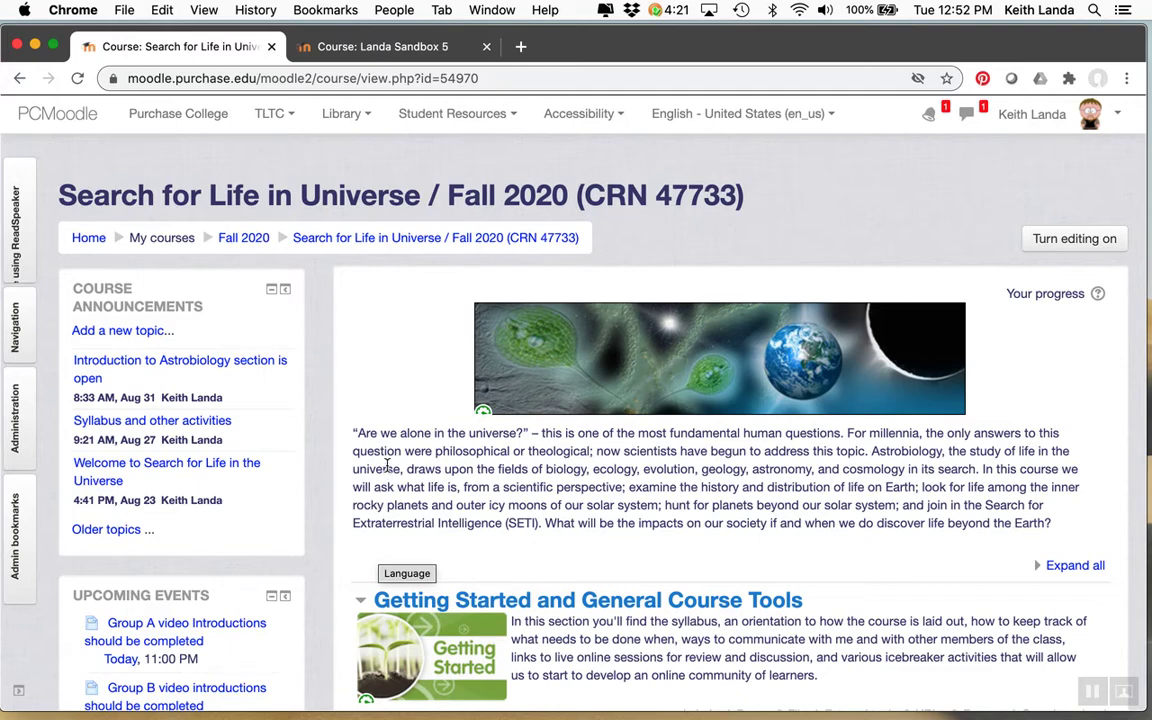
Look through the Moodle course page from Getting Started and General Course Tools to the Introduction to Astrobiology activities
scroll(370, 540, down, 6)
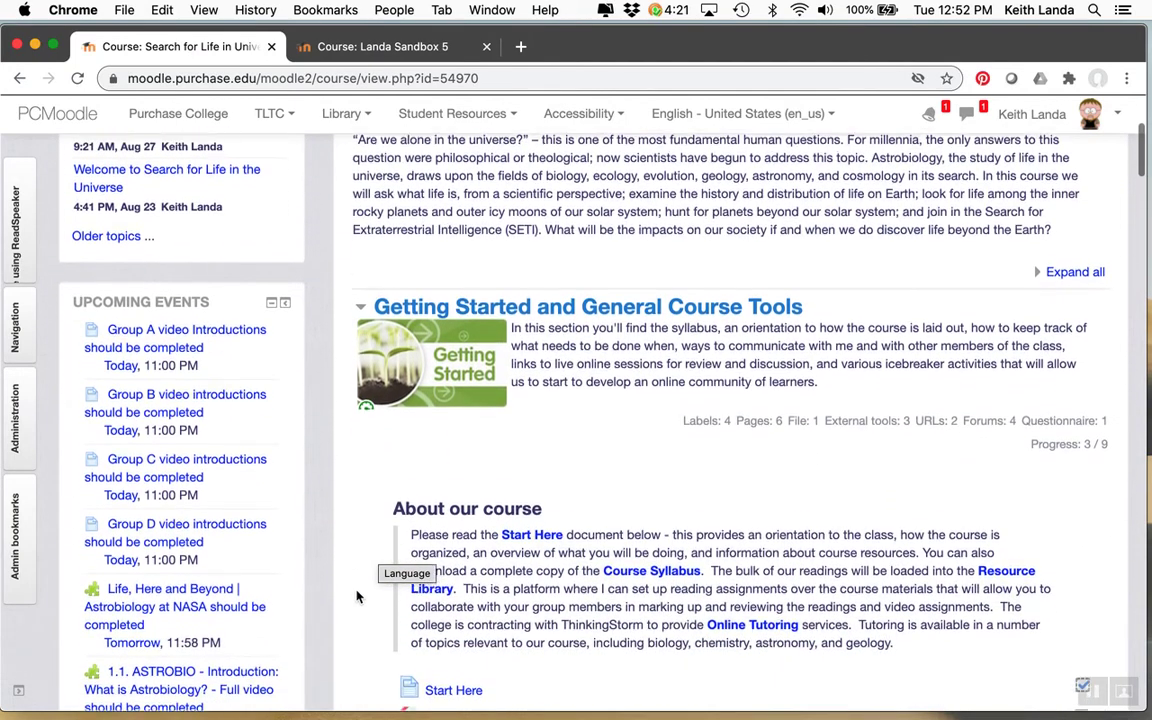
scroll(357, 597, down, 5)
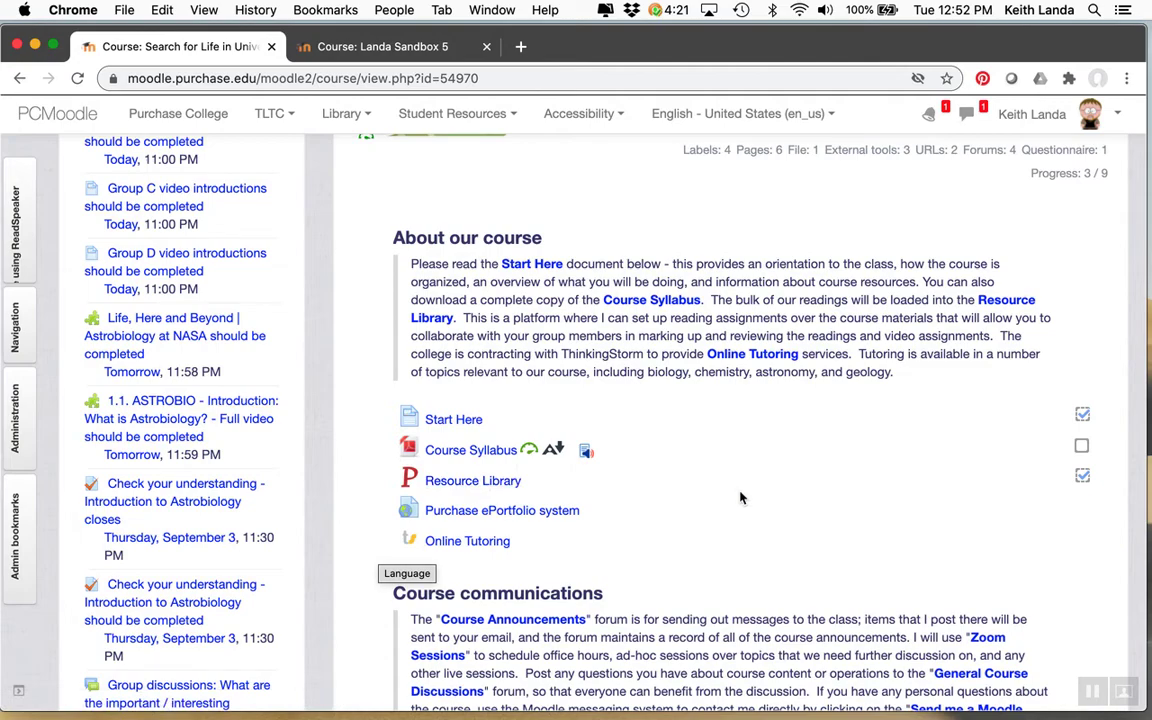
scroll(741, 497, down, 2)
scroll(741, 497, down, 15)
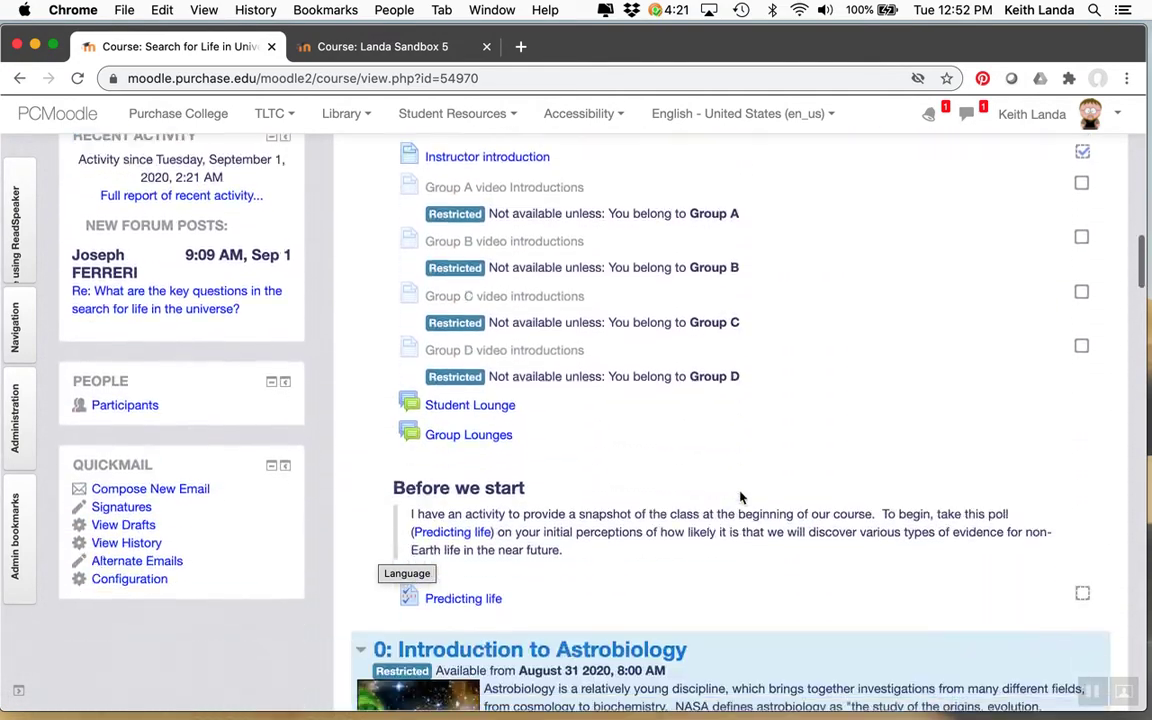
scroll(741, 497, down, 6)
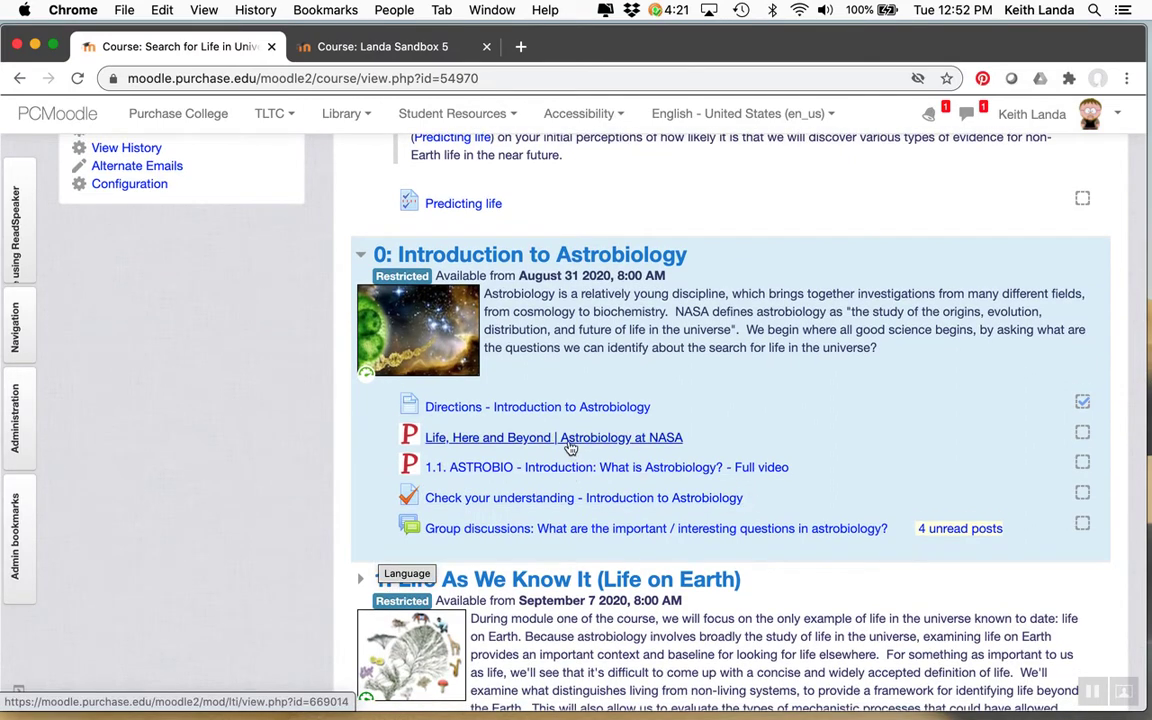
scroll(575, 480, up, 15)
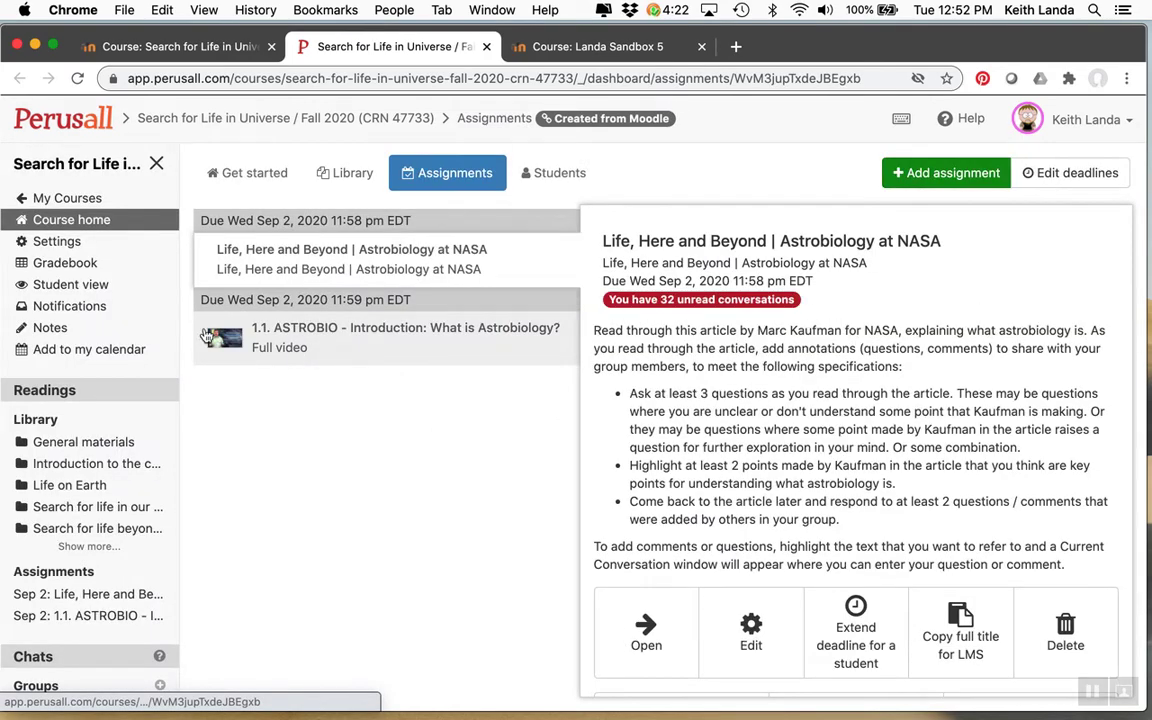
In Perusall, view the Get started overview and browse the NASA Astrobiology graphic novels in the library's General materials folder
click(251, 179)
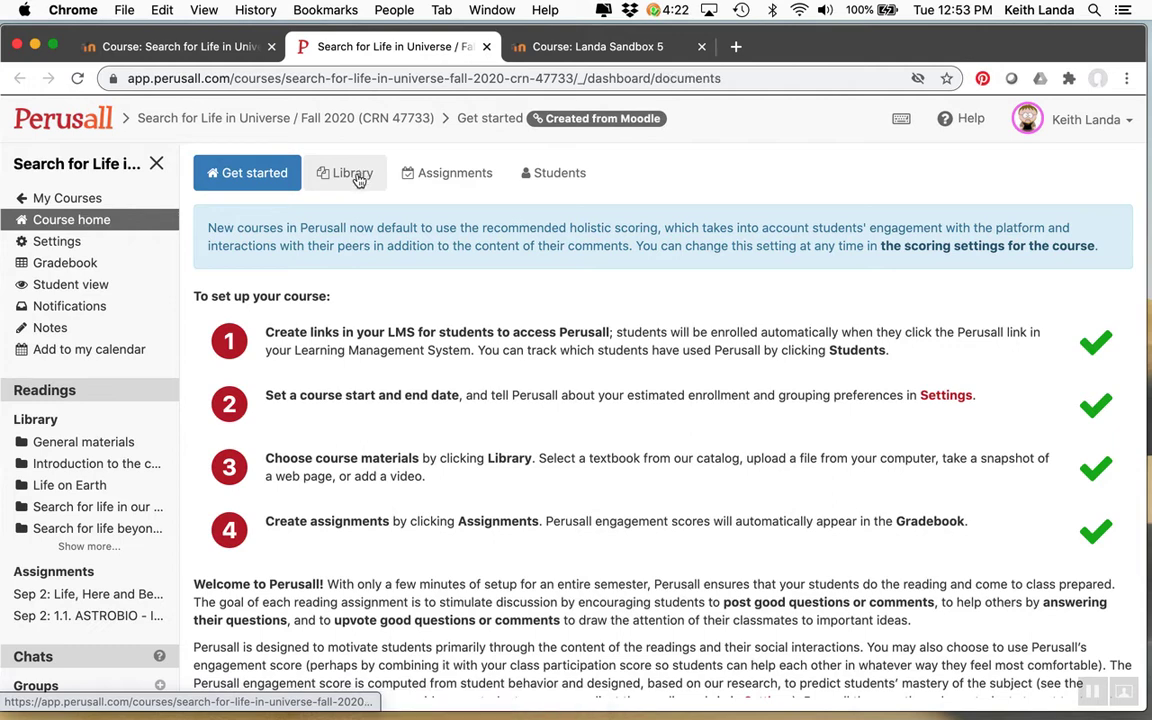
click(356, 178)
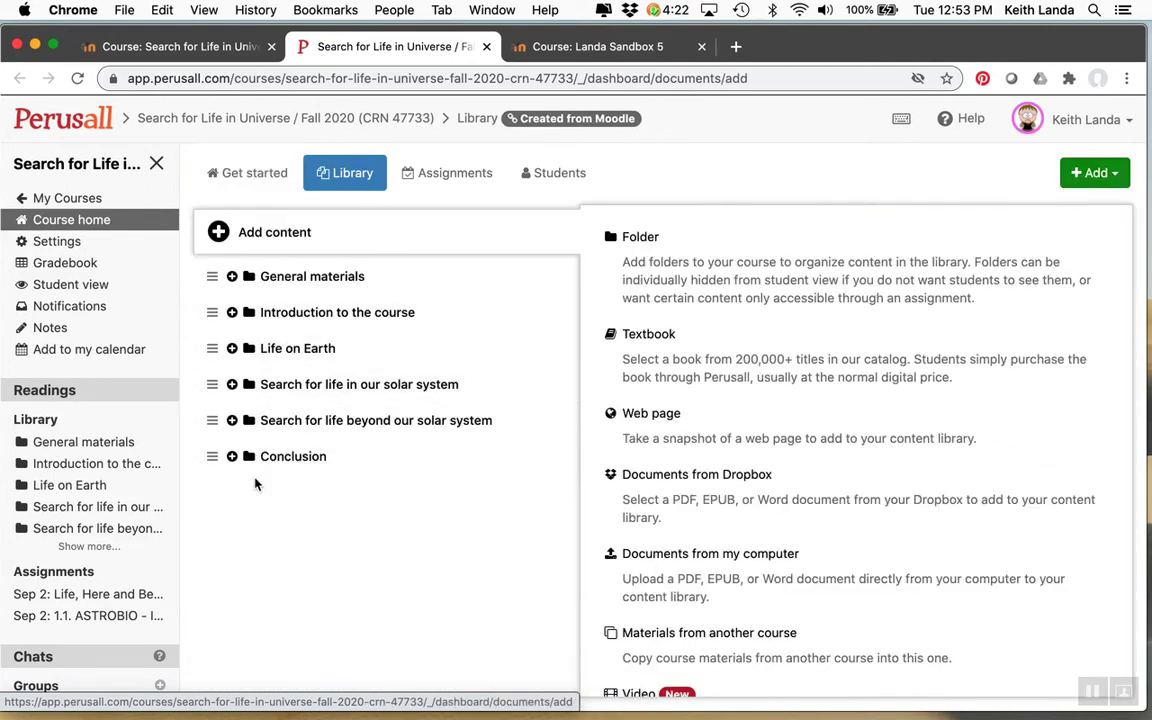
click(232, 277)
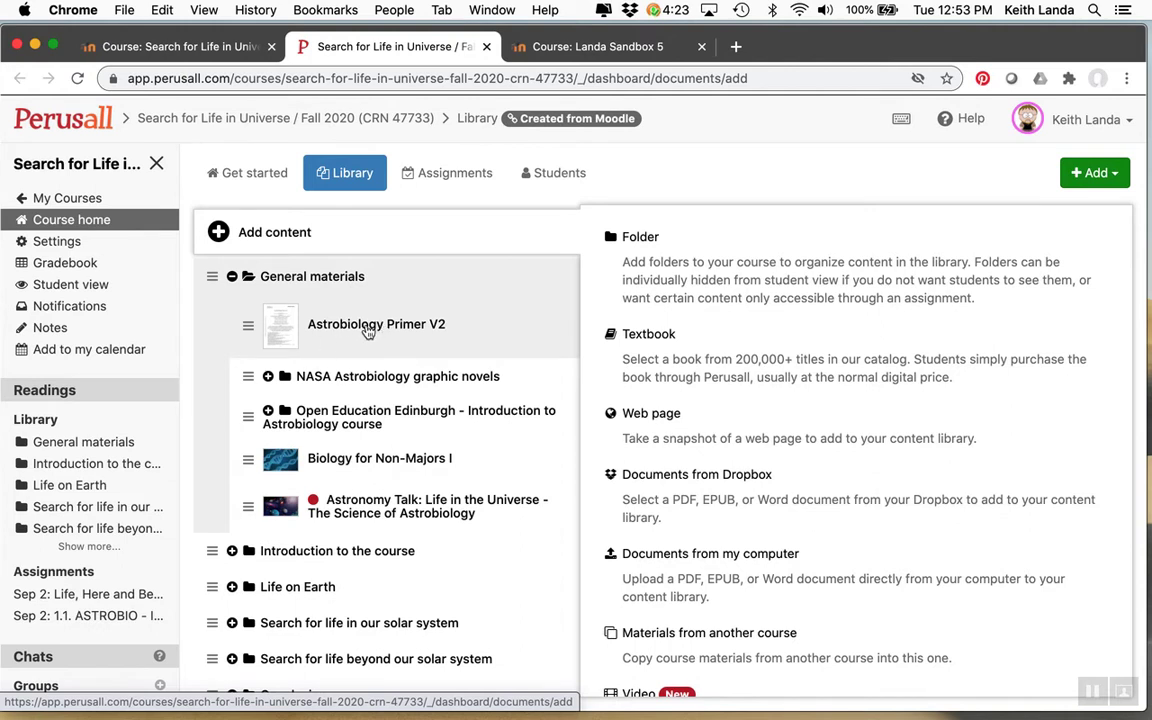
click(268, 376)
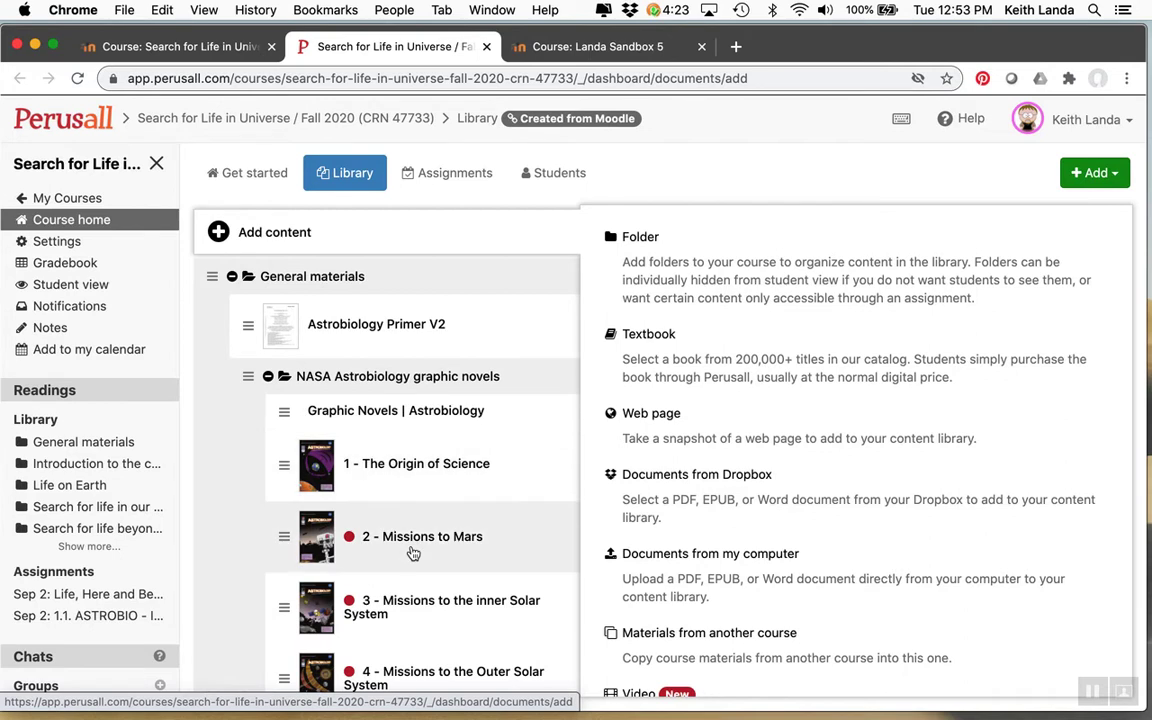
scroll(411, 550, down, 3)
scroll(413, 553, down, 3)
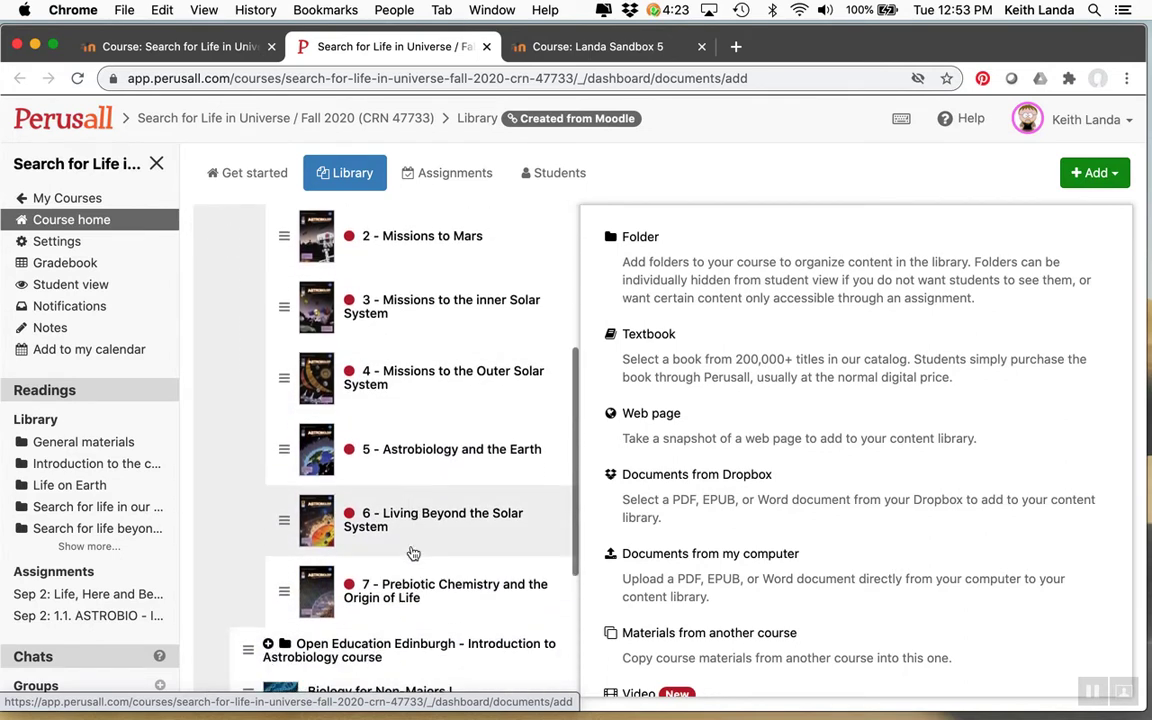
scroll(413, 553, up, 5)
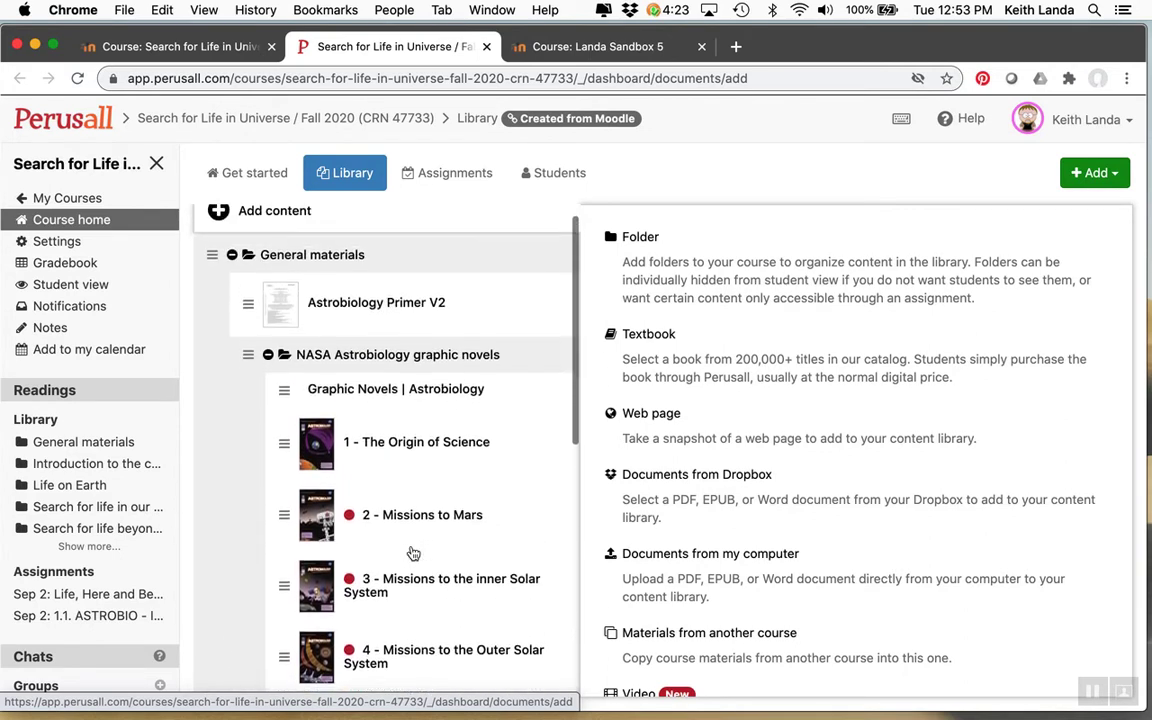
click(268, 364)
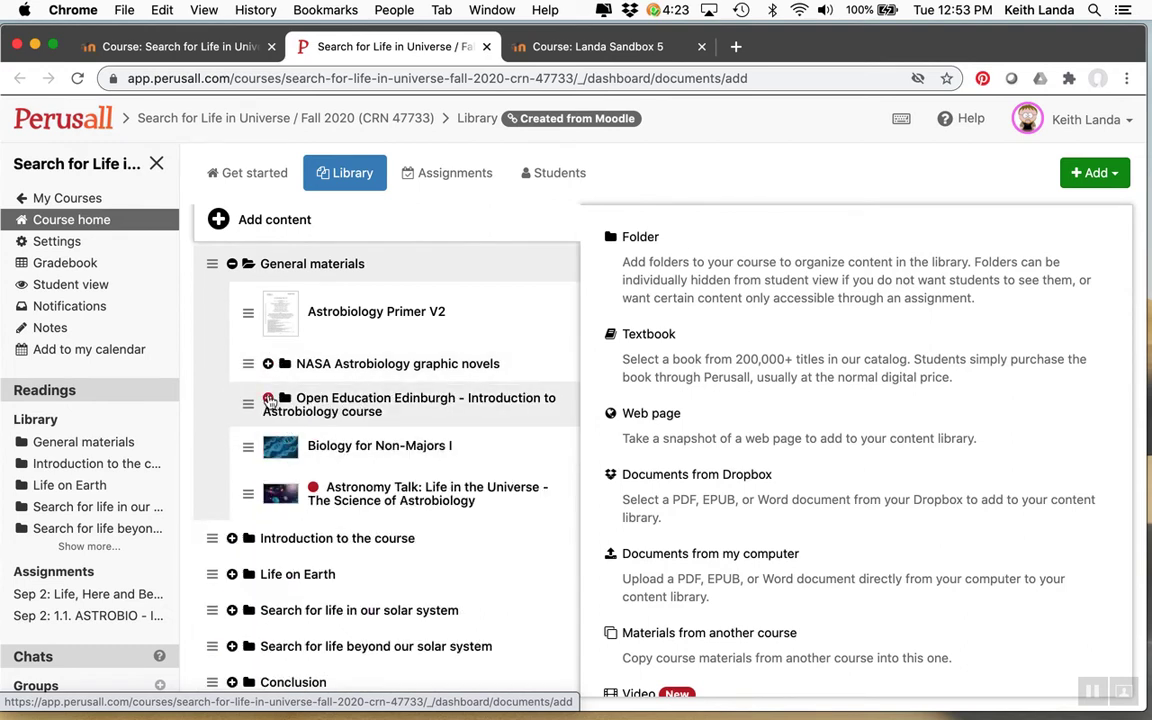
View the details of the 1.1. ASTROBIO introduction video in the Open Education Edinburgh folder, then collapse the folder
click(269, 399)
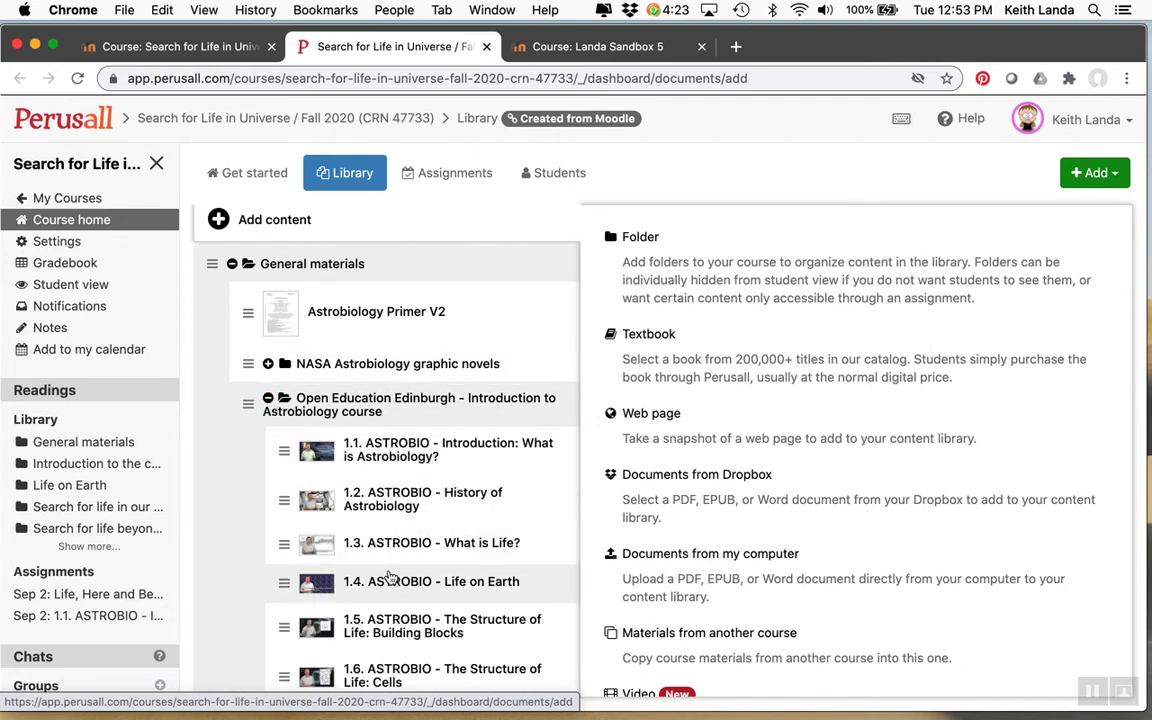
click(395, 451)
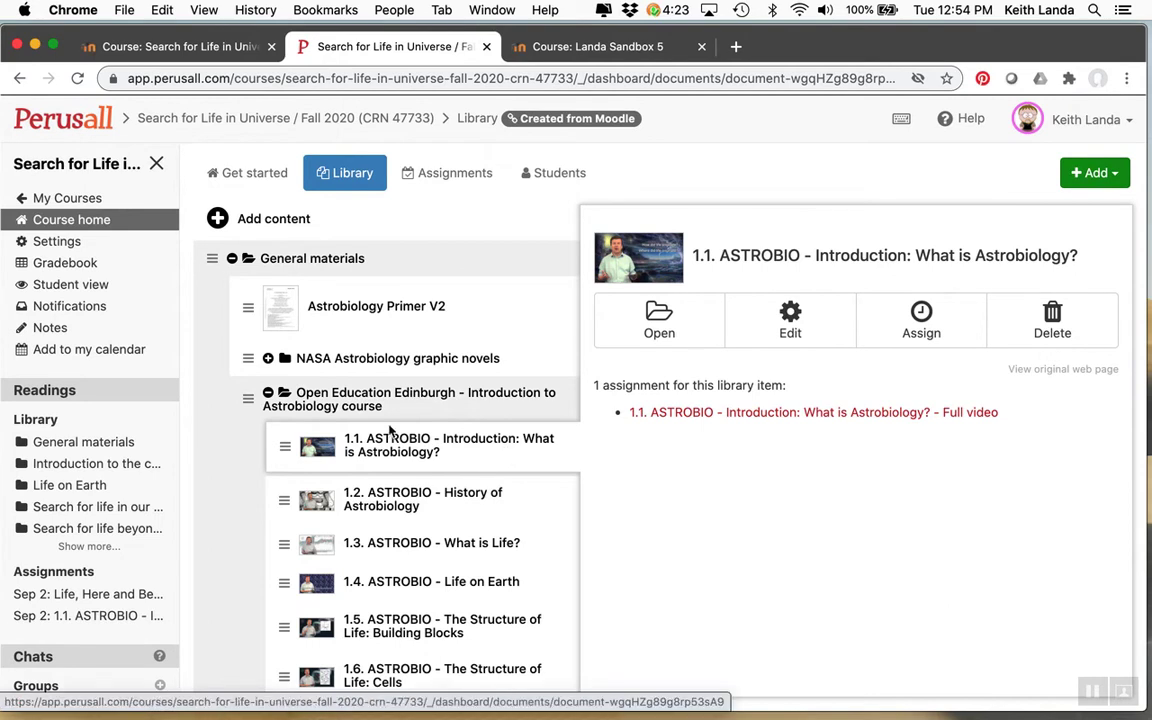
click(269, 395)
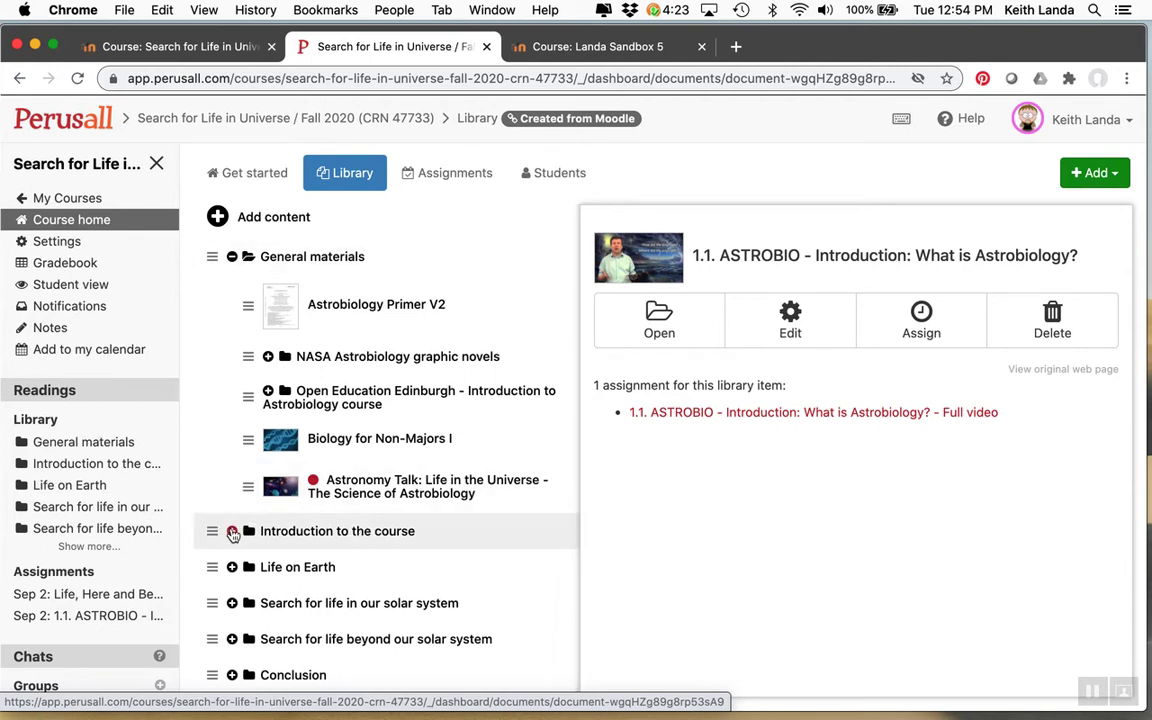
Open the article "Life, Here and Beyond | Astrobiology at NASA" from the What is astrobiology? folder under Introduction to the course
click(232, 532)
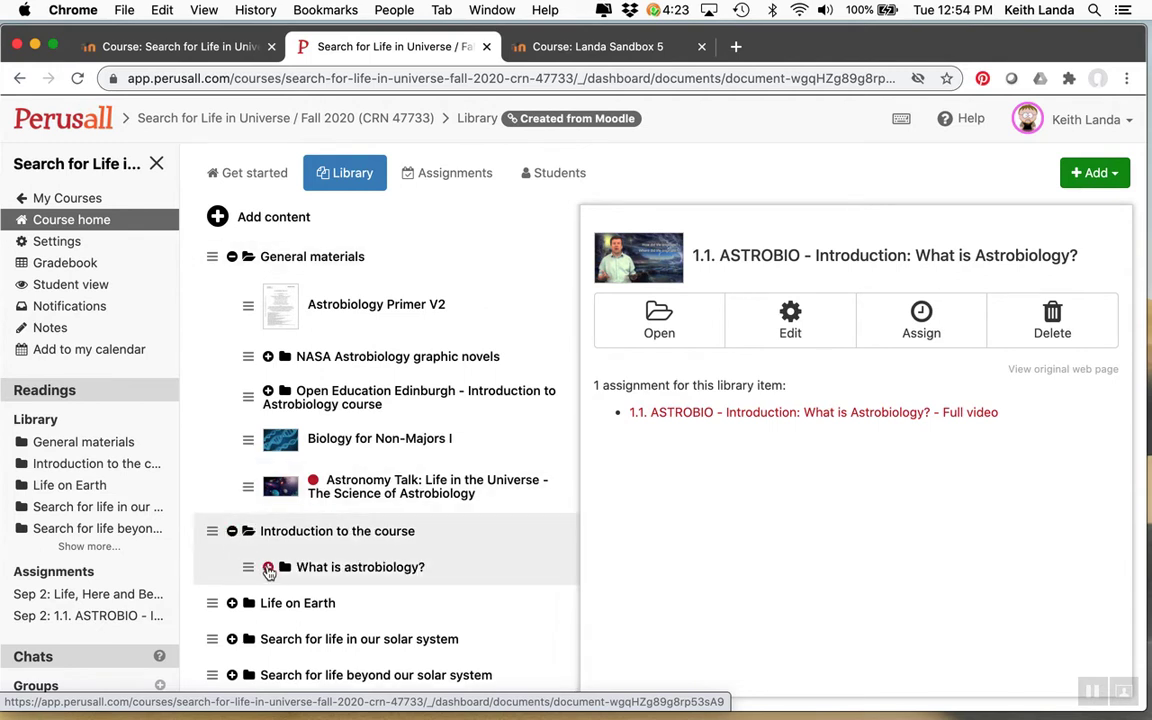
click(267, 567)
scroll(269, 573, down, 2)
scroll(268, 573, down, 1)
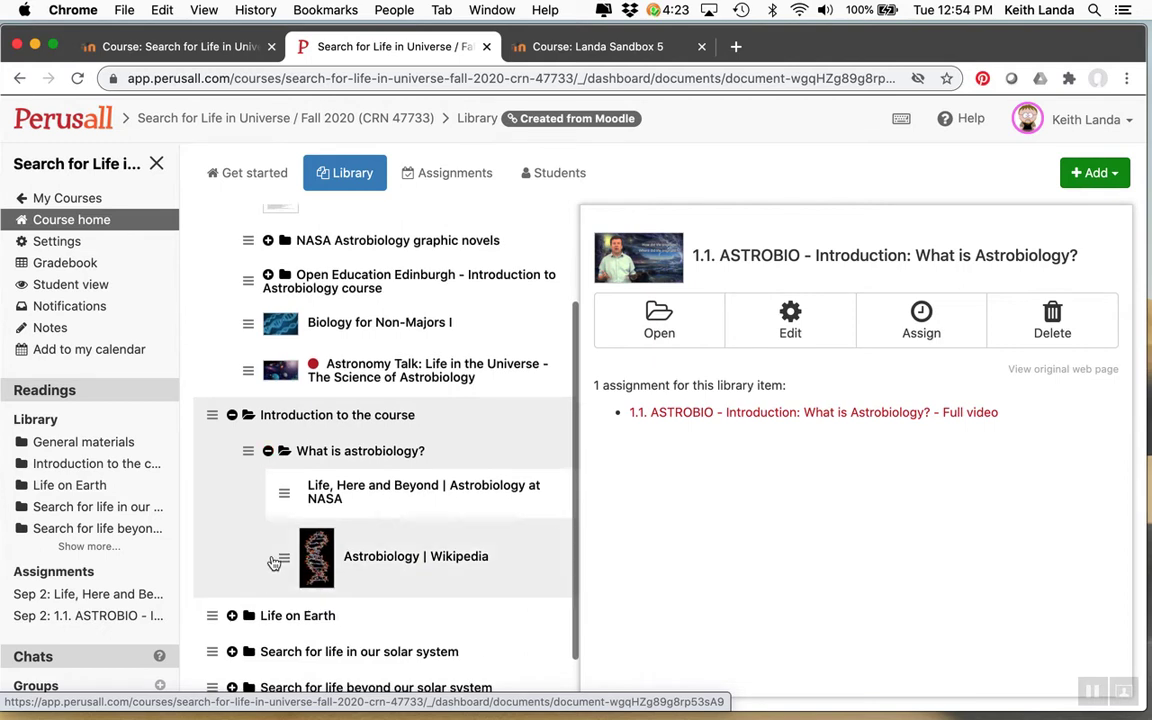
click(390, 497)
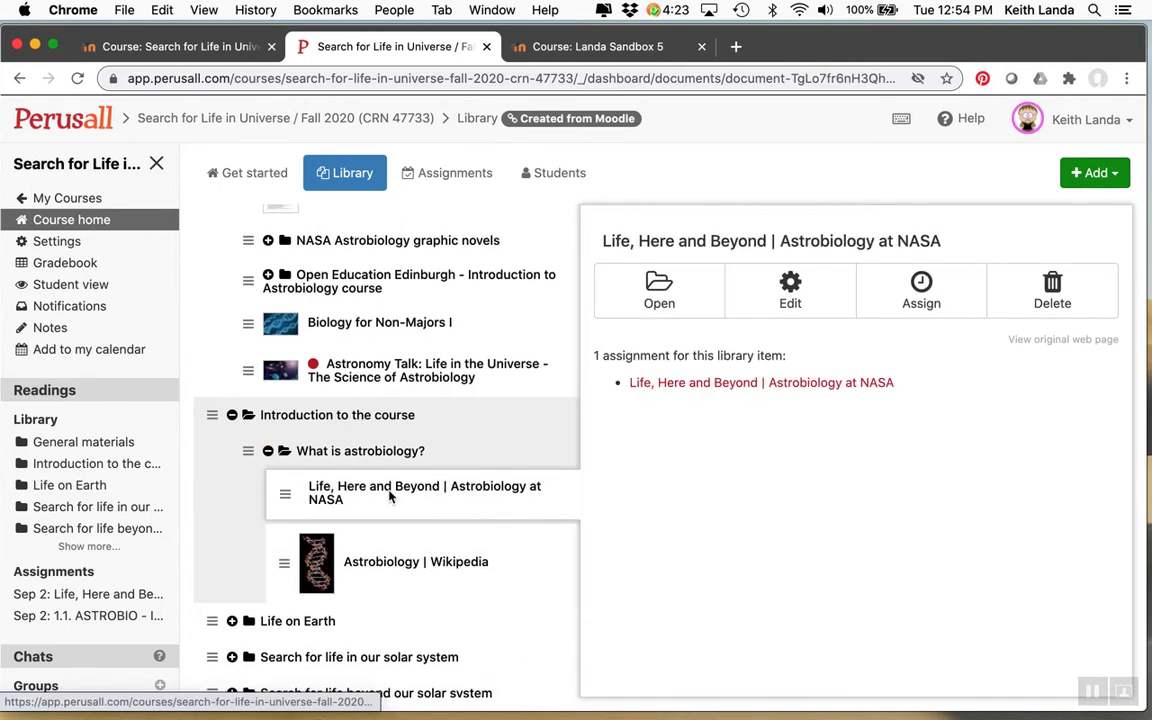
click(674, 301)
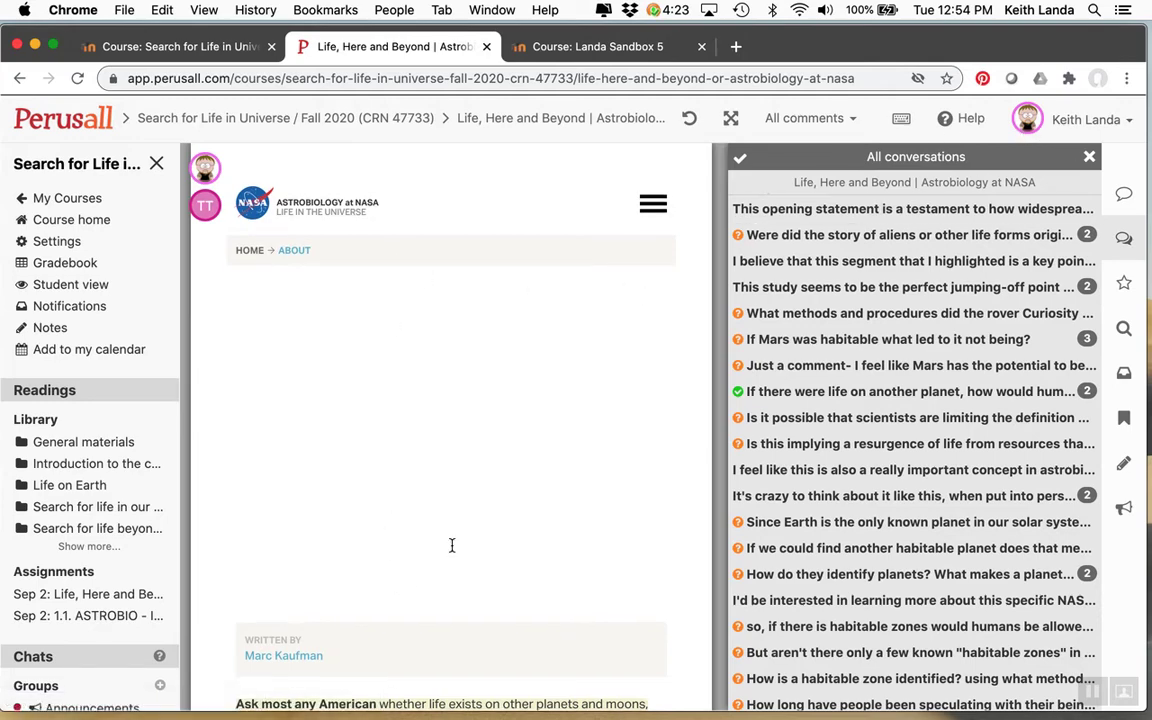
Examine the highlighted passages in the opened NASA article alongside its list of conversations
scroll(452, 548, down, 8)
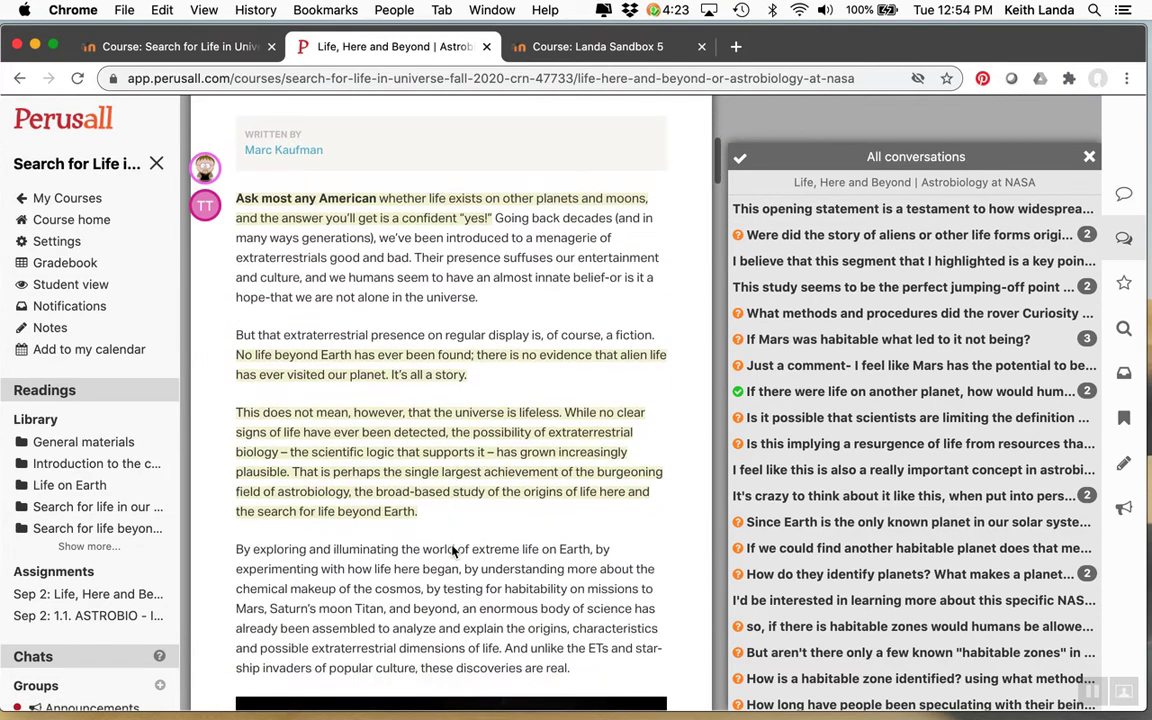
scroll(452, 551, down, 9)
scroll(452, 551, down, 8)
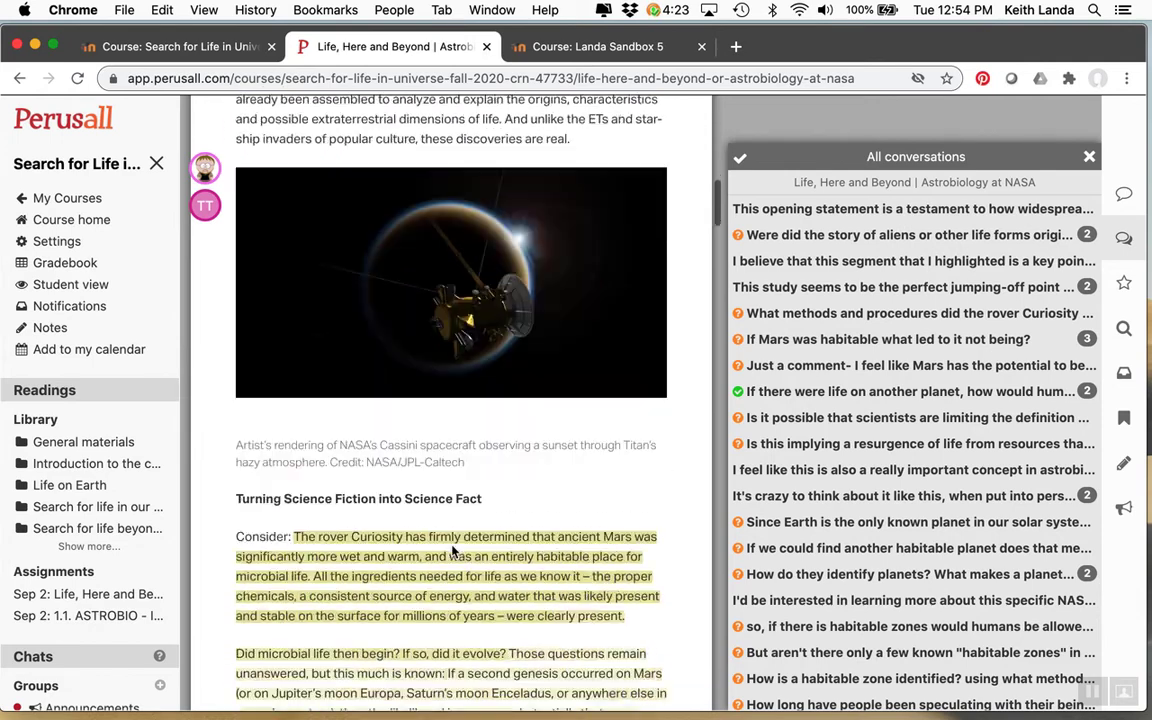
scroll(452, 551, up, 19)
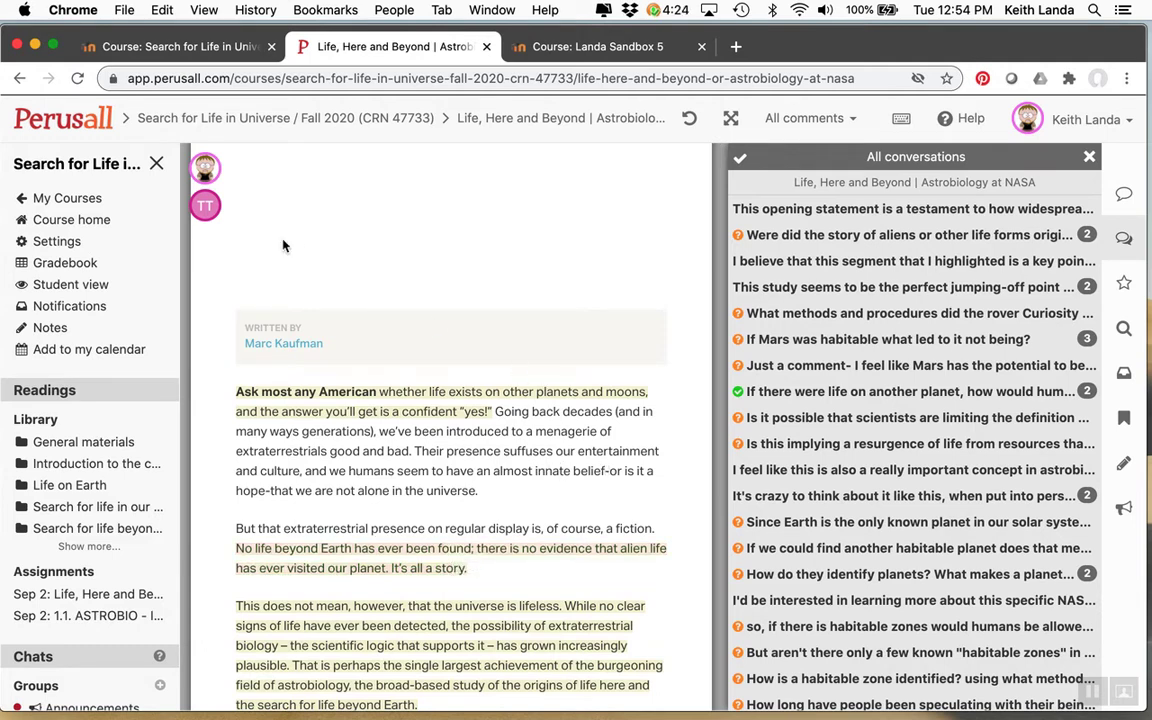
Return to the Perusall course home and view the library folders and the assignments list
click(109, 222)
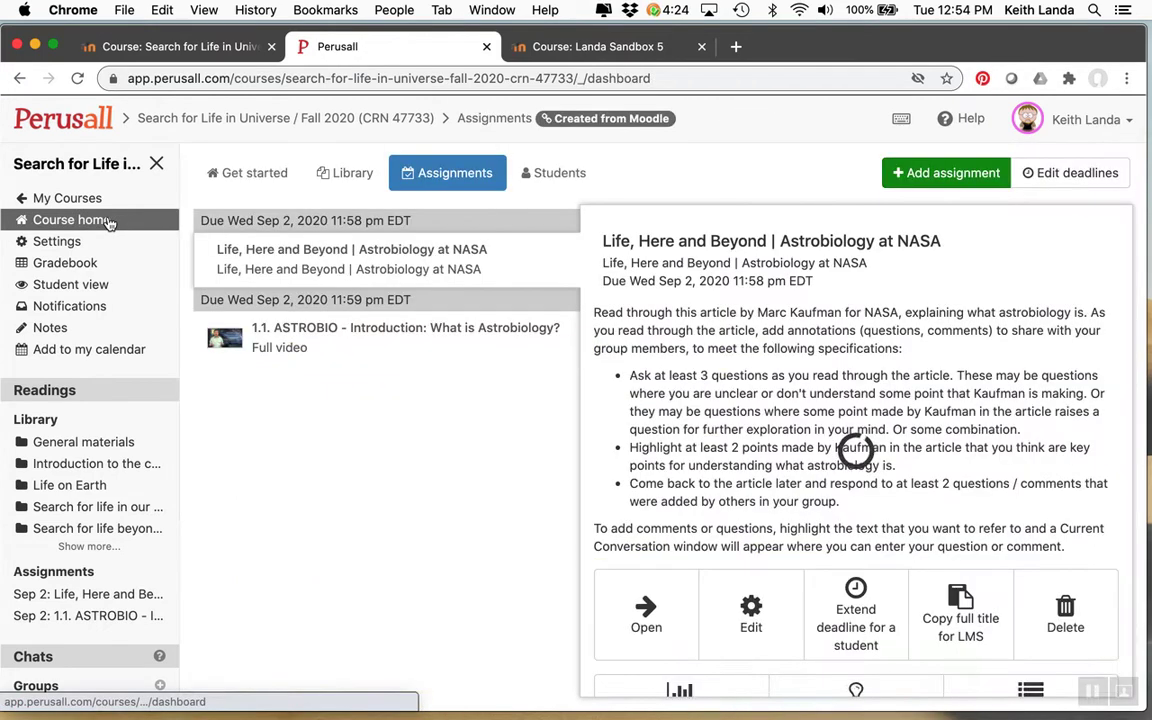
click(342, 176)
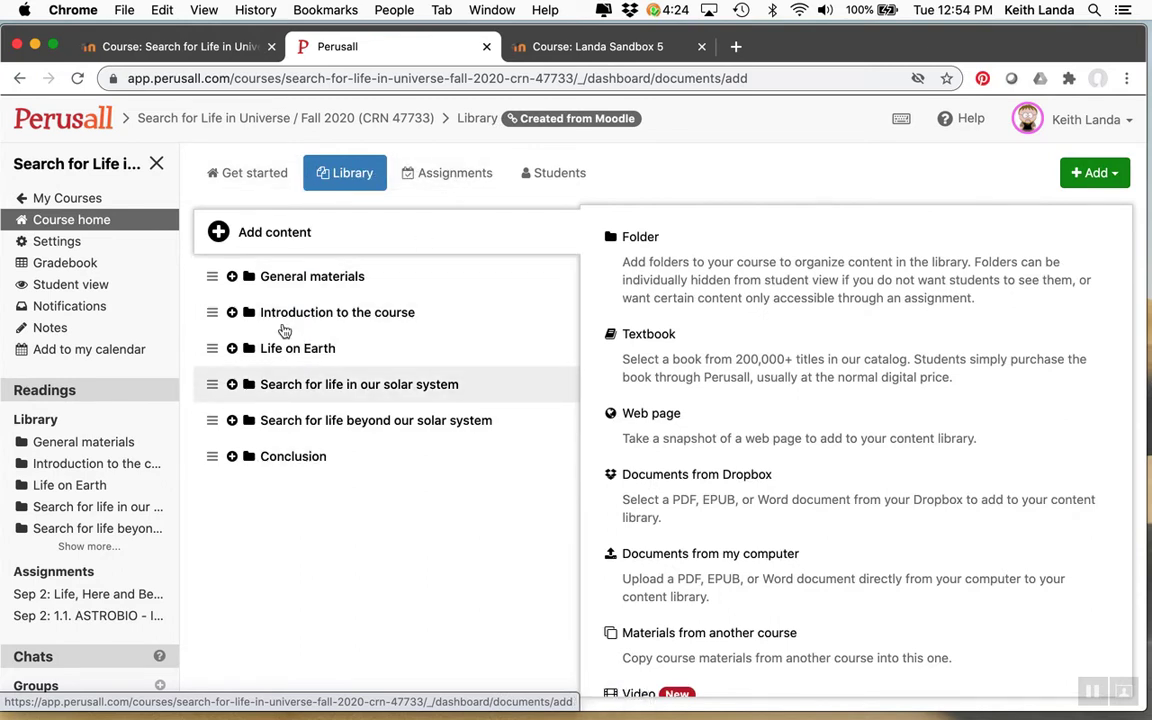
click(452, 178)
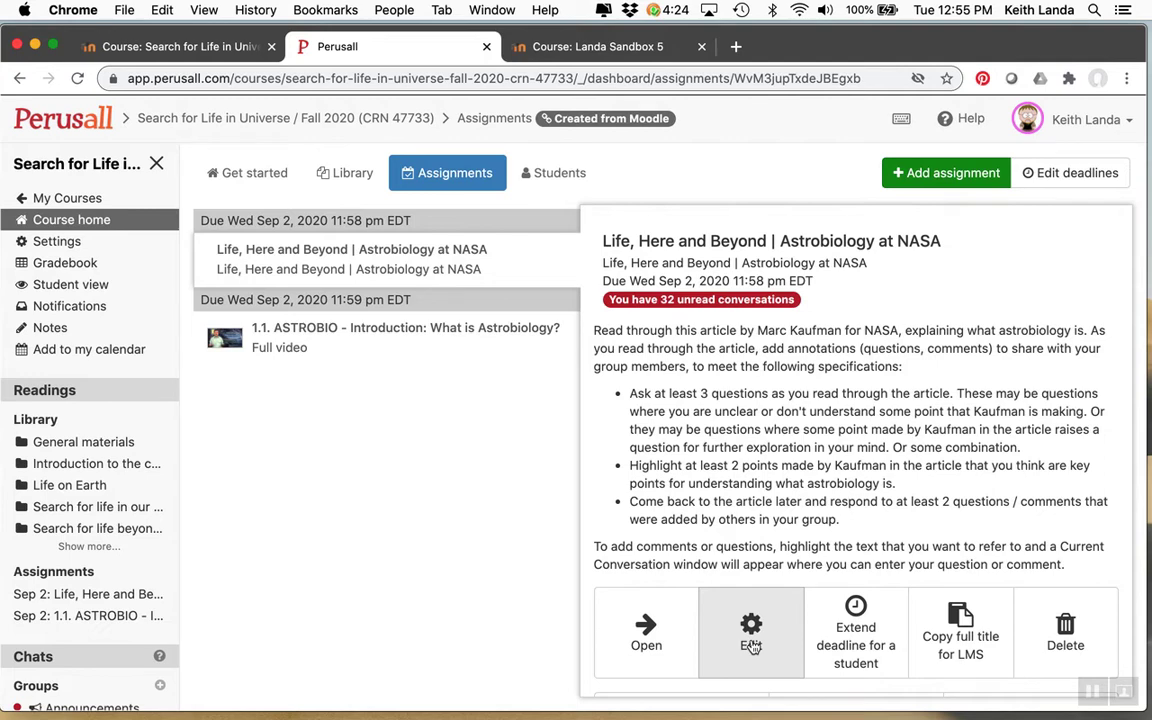
Review the content, deadline, student instructions and advanced options of the "Life, Here and Beyond" assignment, closing its settings without saving
click(751, 646)
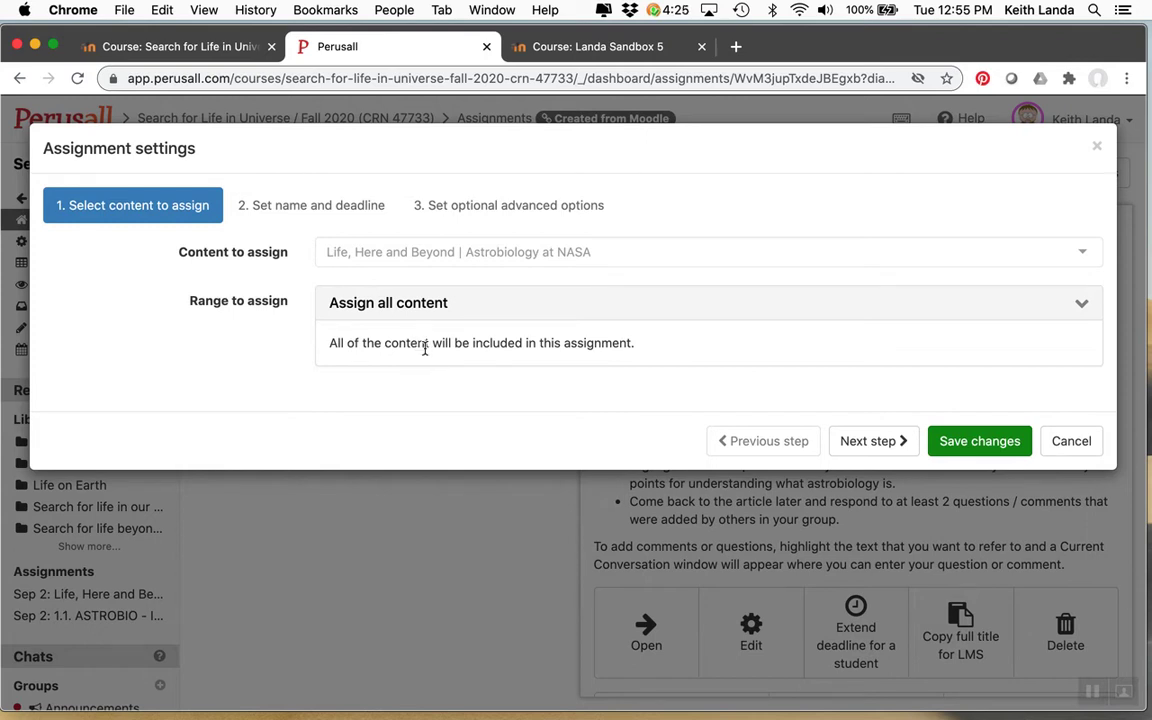
click(356, 212)
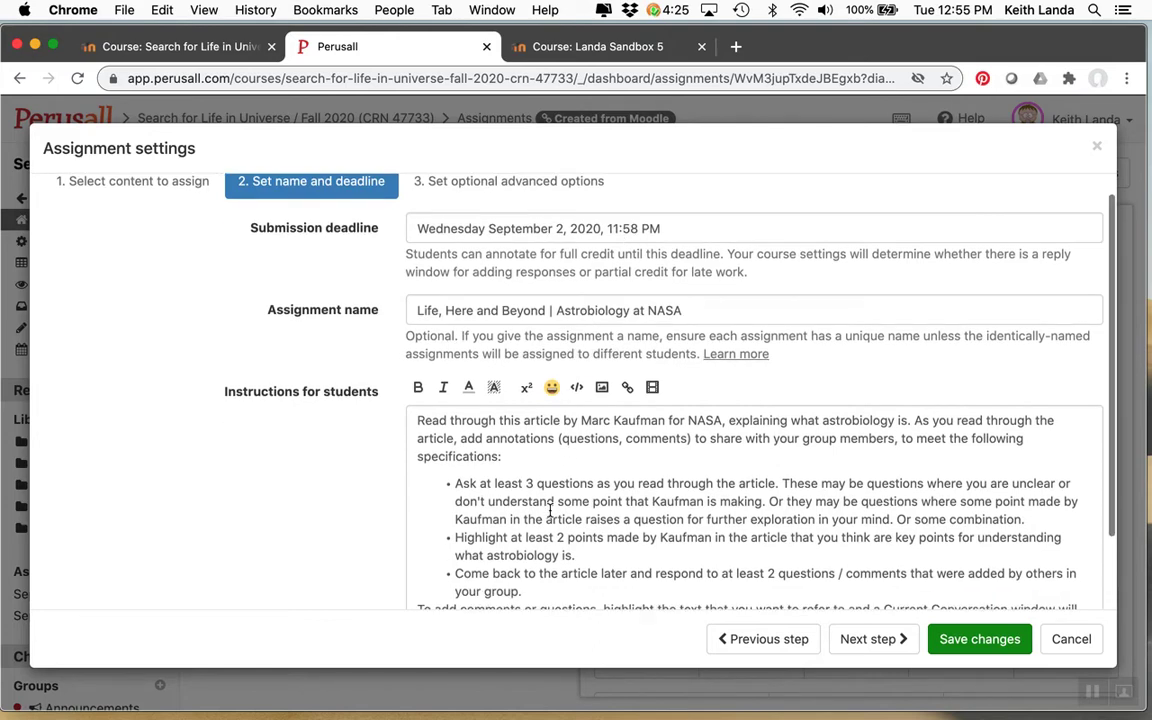
scroll(545, 505, down, 3)
scroll(549, 510, up, 3)
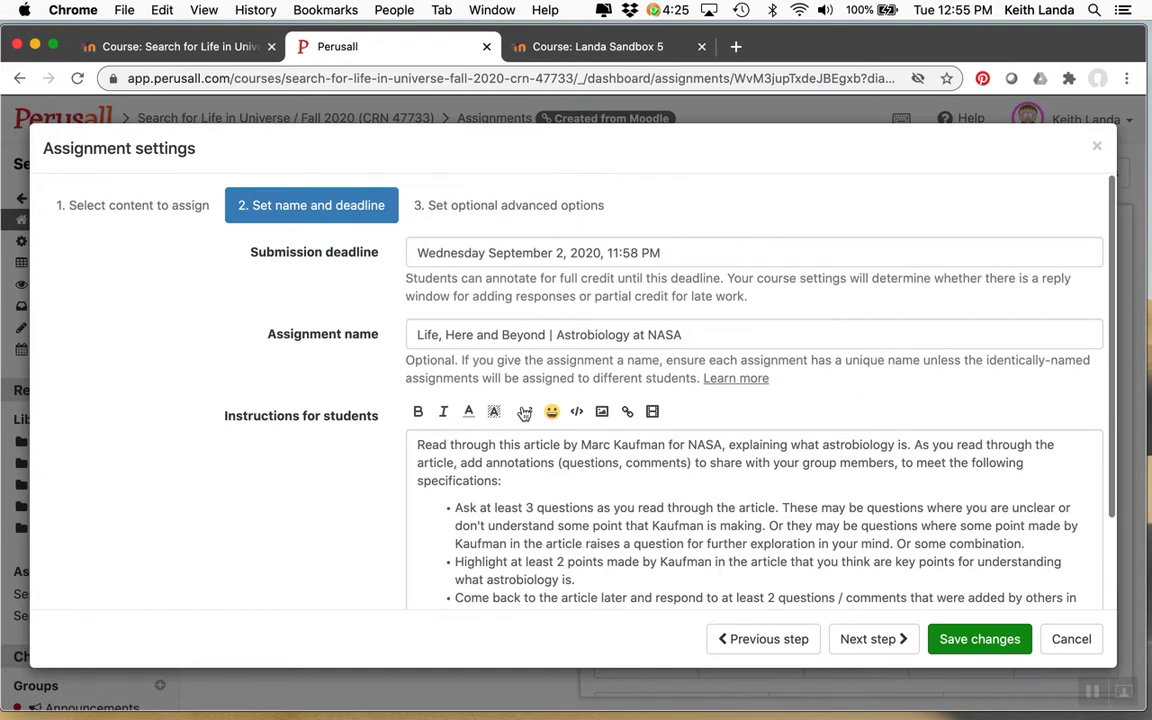
click(505, 217)
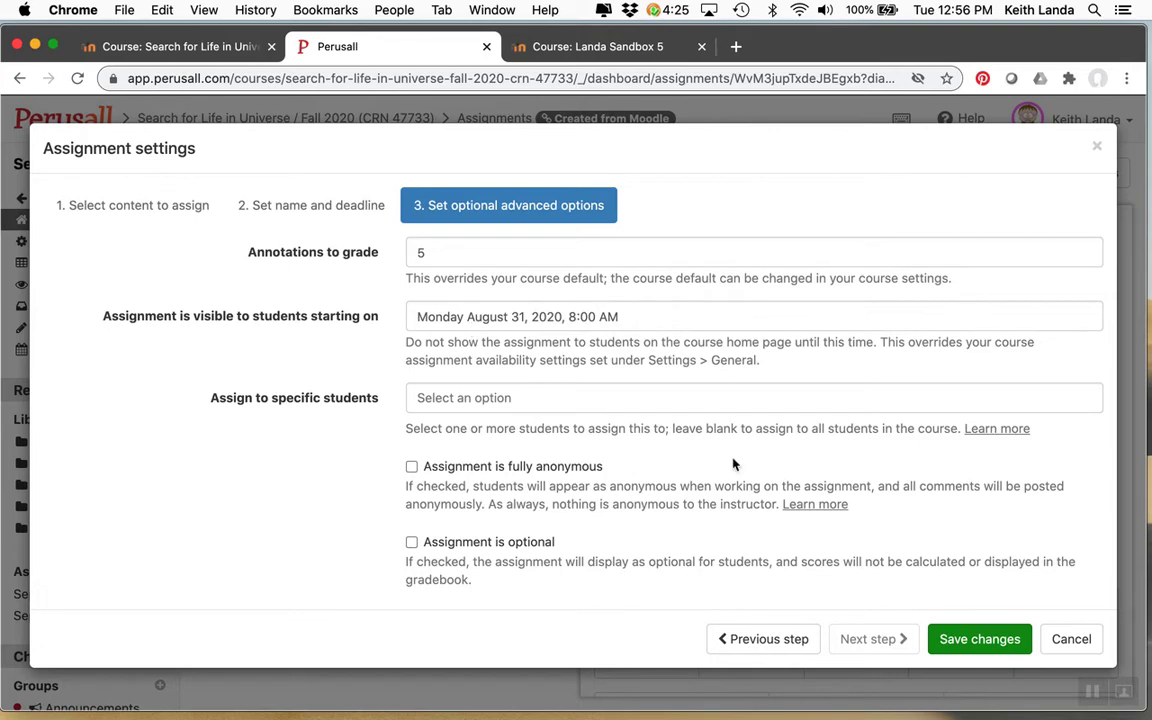
click(1071, 640)
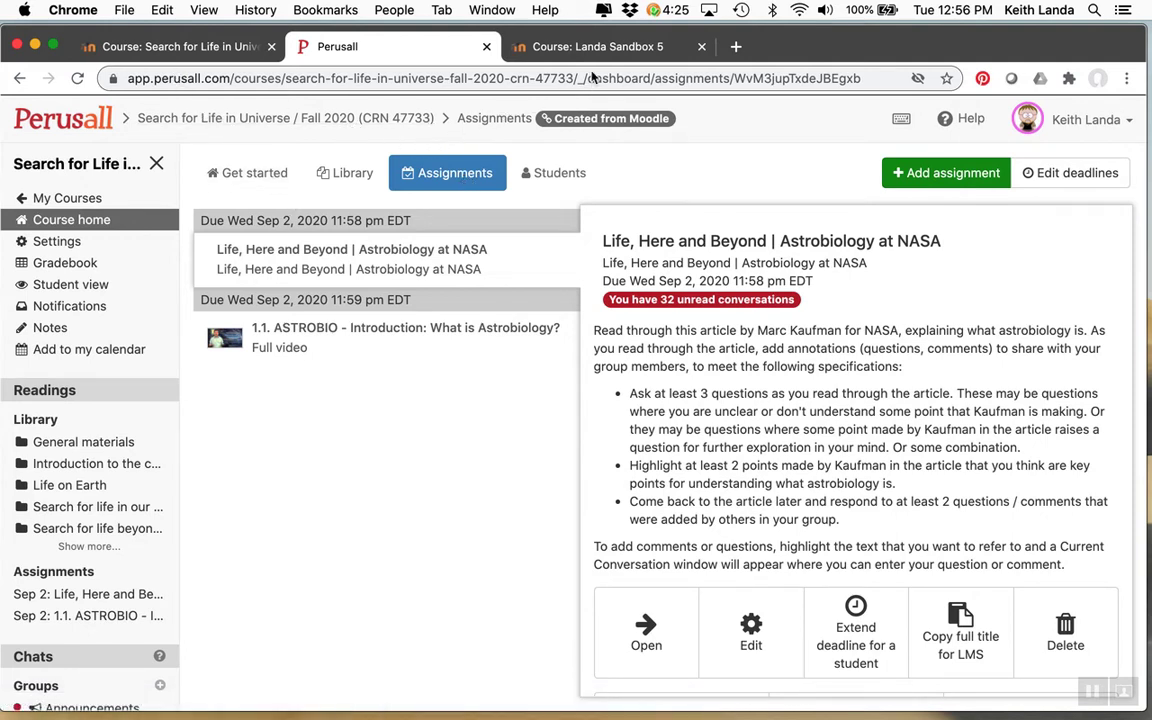
Switch to the Moodle sandbox course, enable editing and add a Perusall social annotation activity to the Welcome section
click(552, 46)
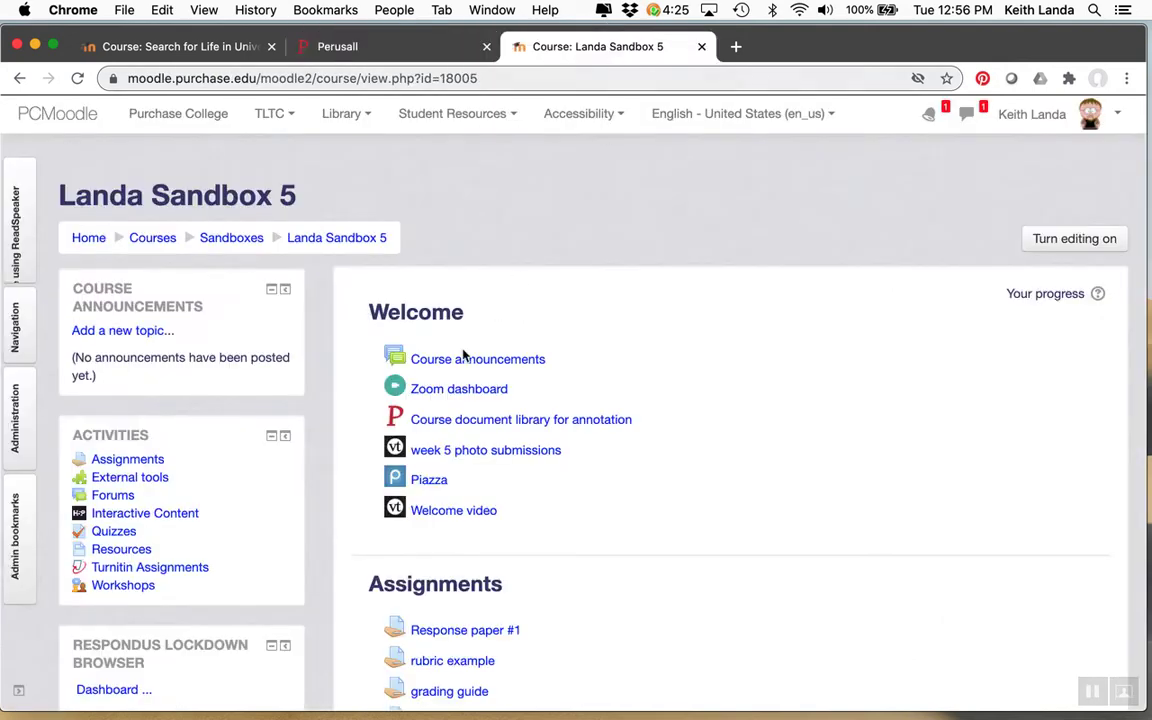
click(1085, 240)
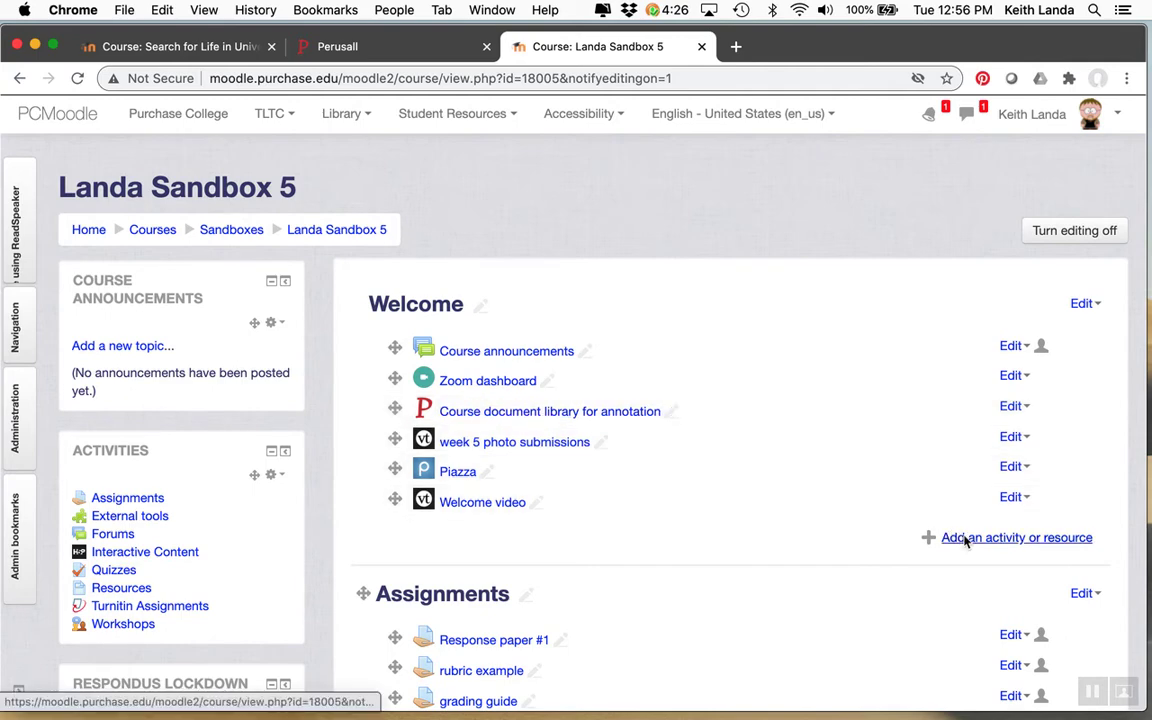
click(965, 540)
scroll(419, 463, down, 4)
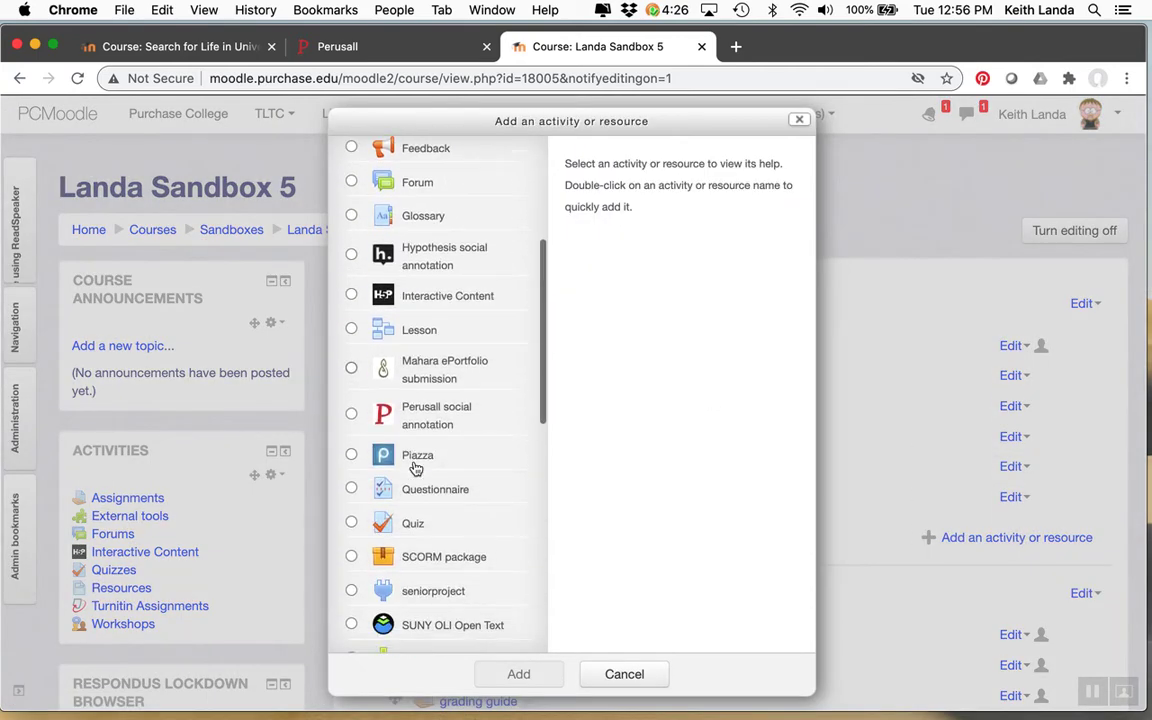
scroll(416, 468, down, 3)
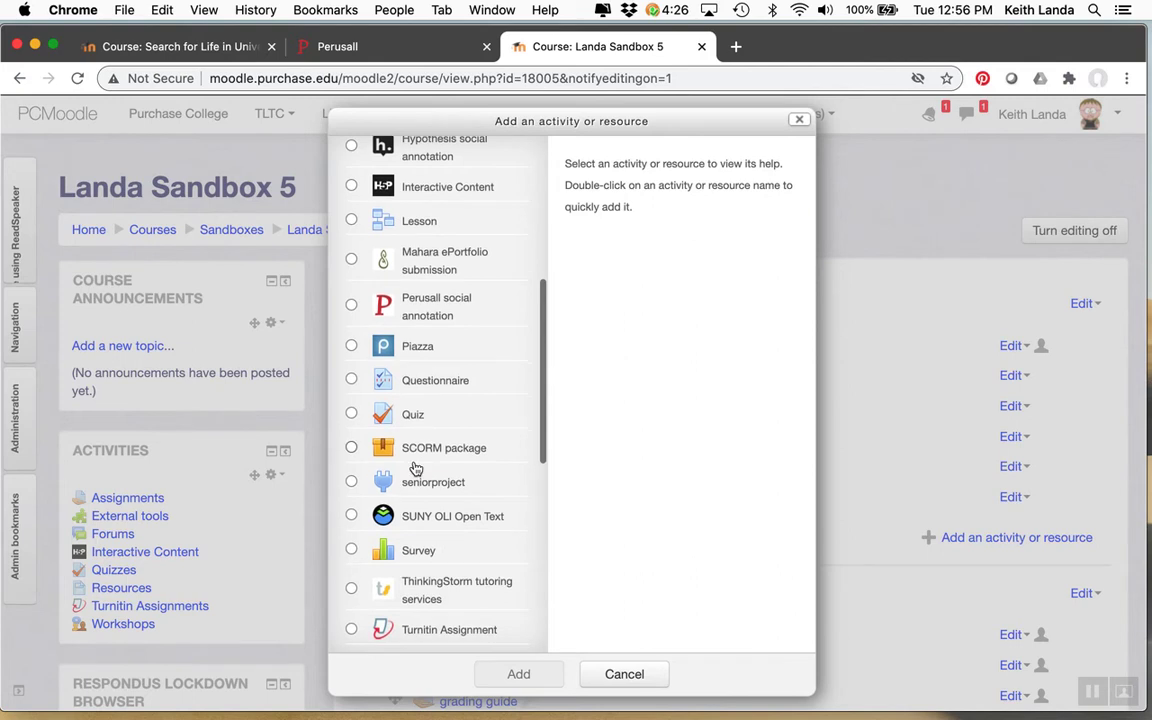
click(352, 306)
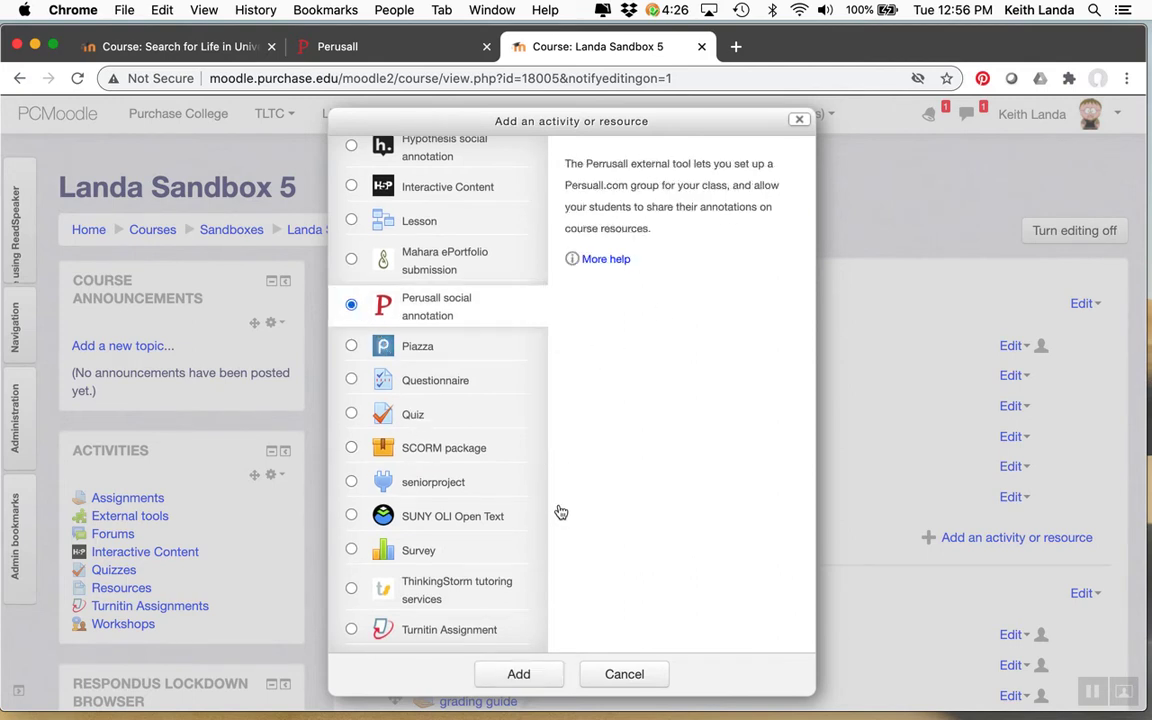
click(524, 675)
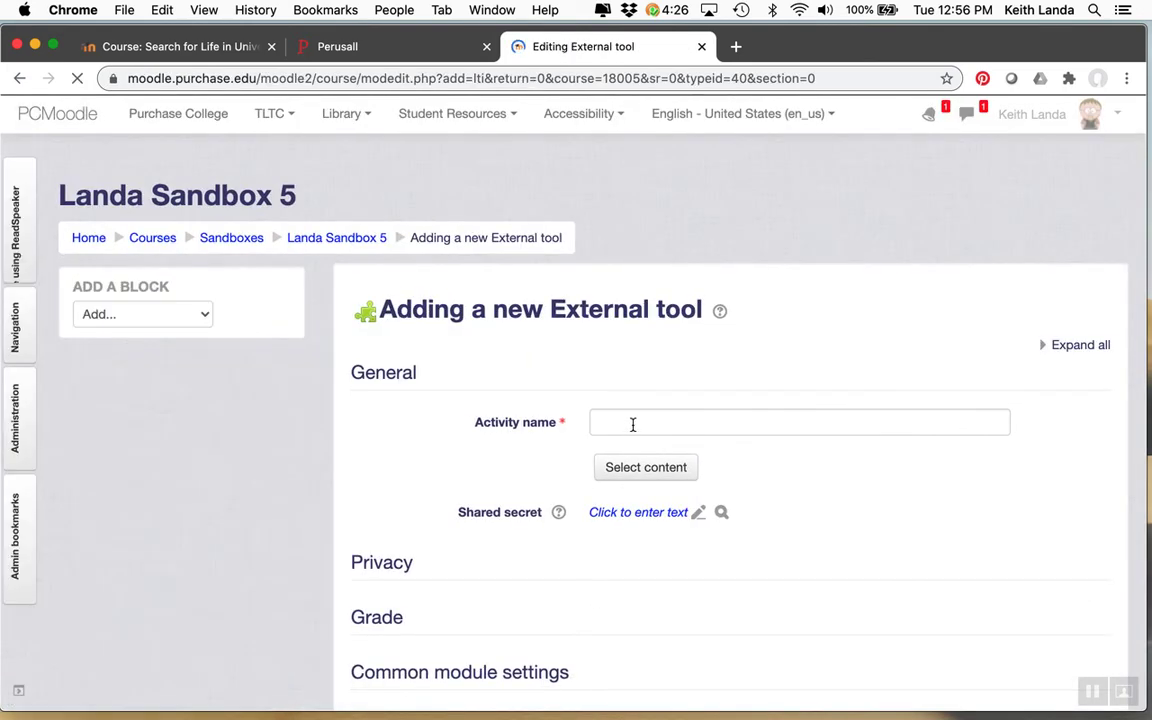
Name the new external tool activity "Our Resource Library"
click(630, 424)
text(Our)
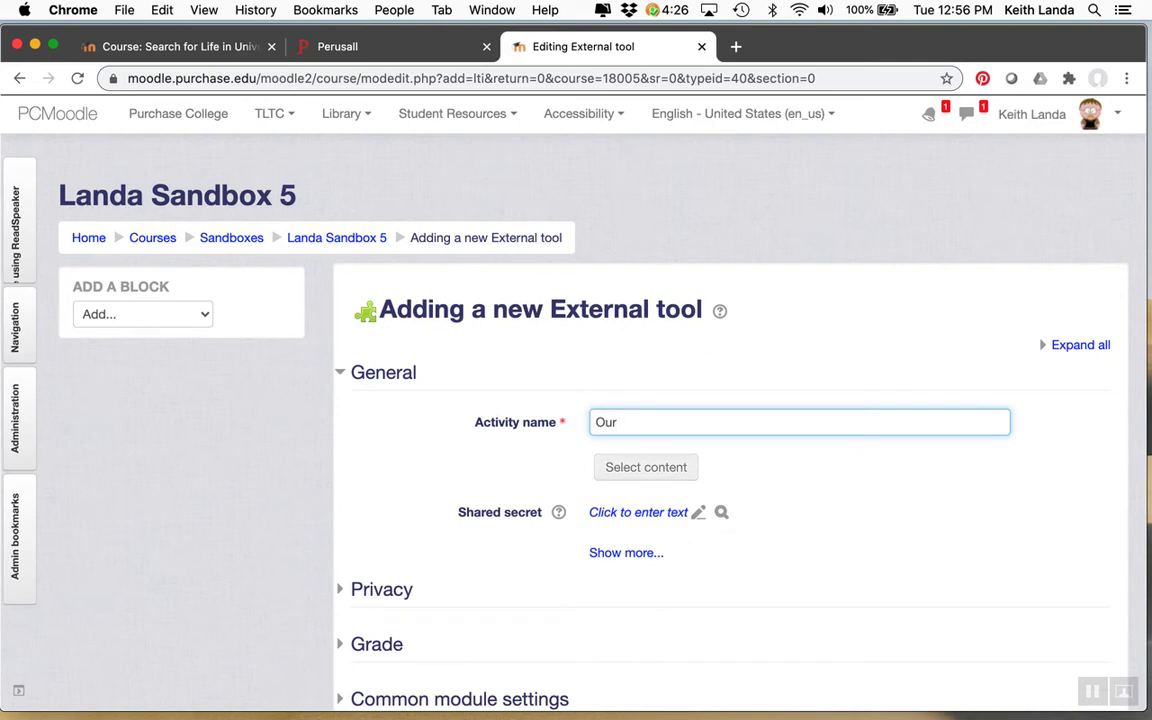
text( Reso)
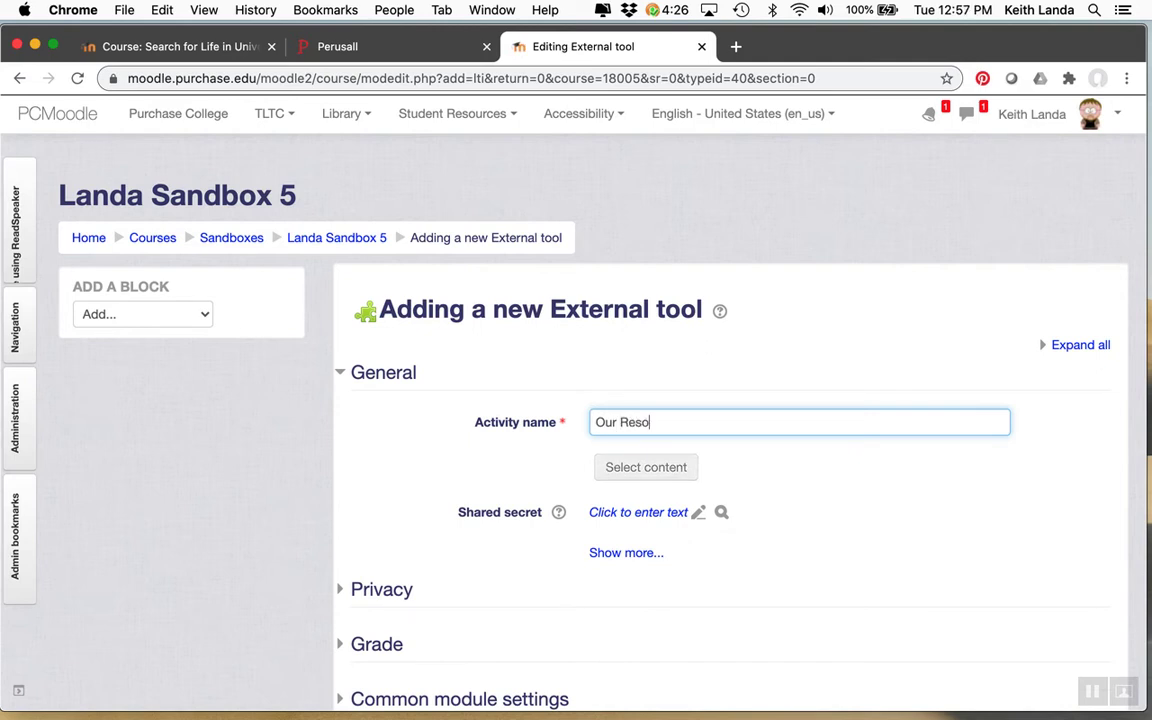
text(urce Library)
Disable accepting grades from the tool in the activity's privacy settings, then save it and return to the course
click(378, 589)
scroll(379, 595, down, 3)
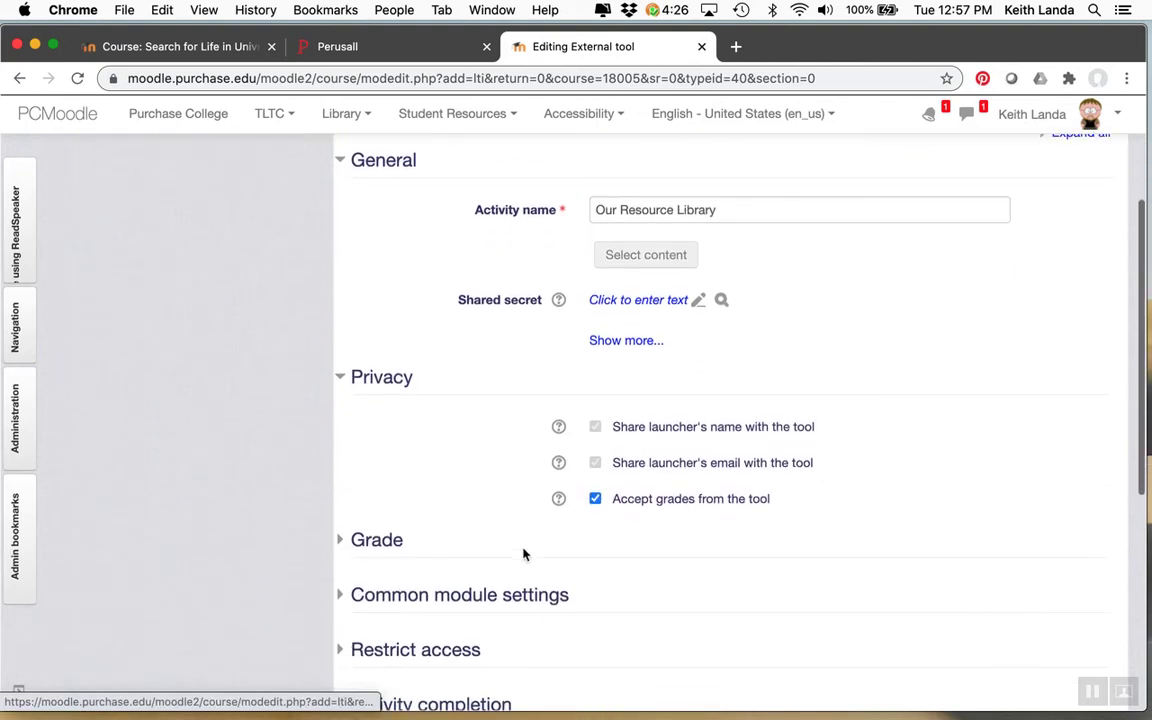
click(596, 499)
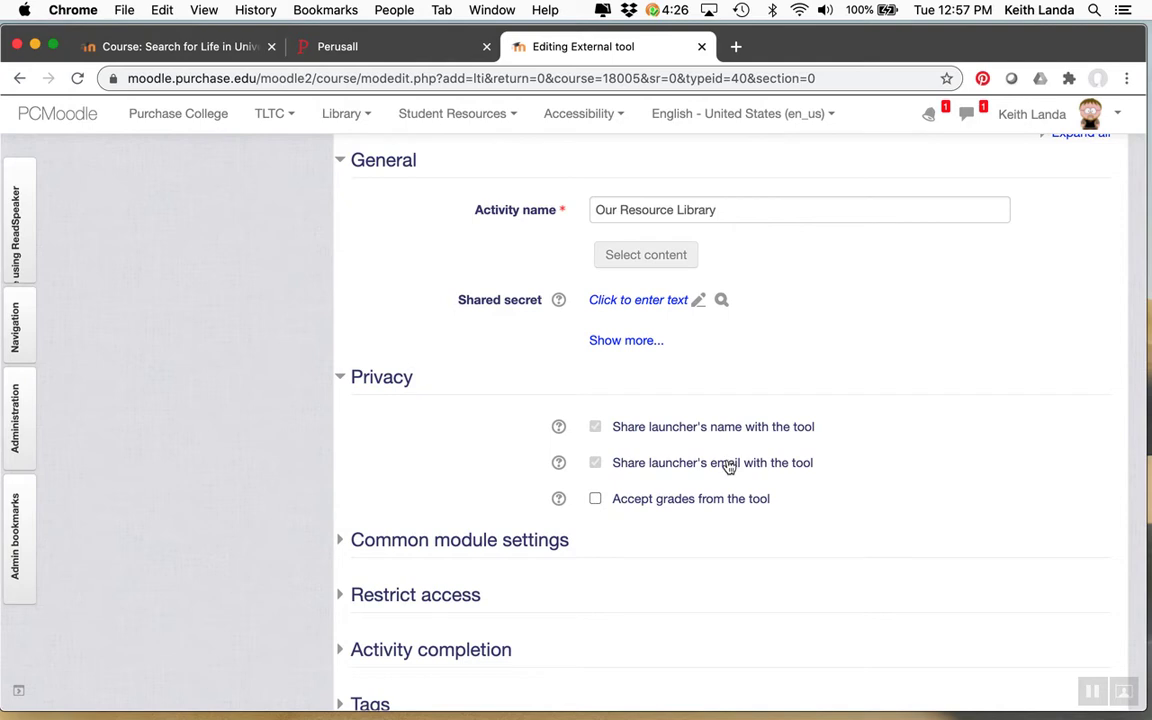
scroll(680, 499, down, 5)
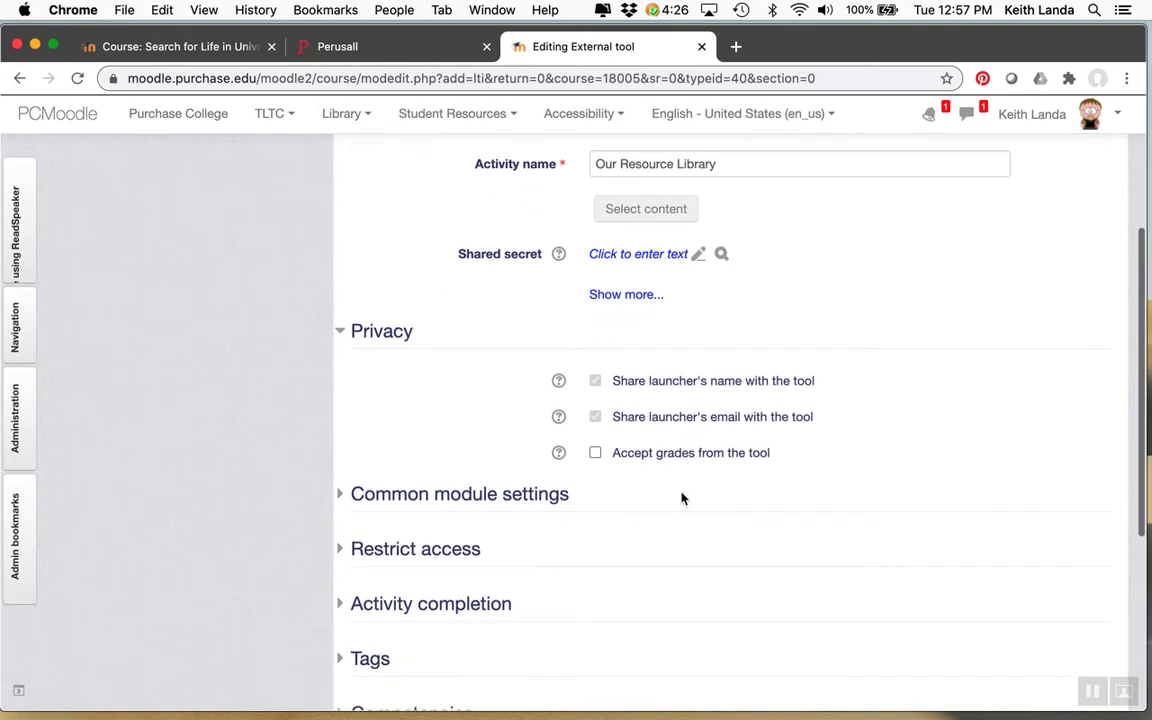
scroll(681, 497, down, 1)
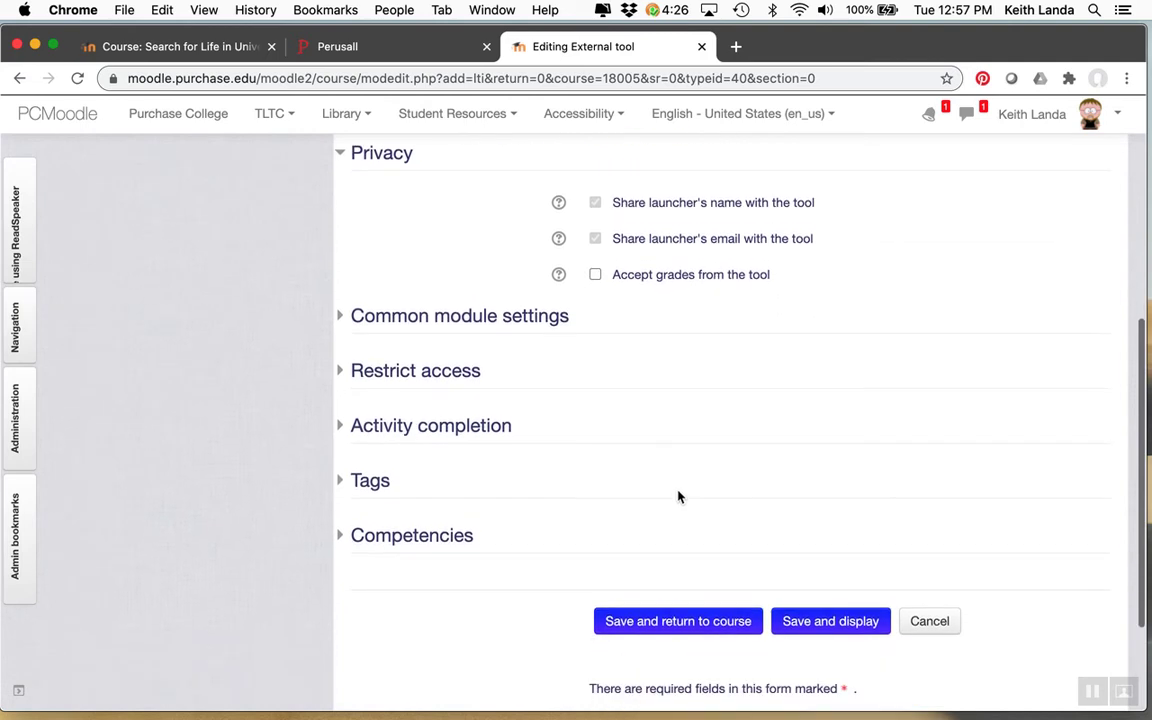
click(682, 626)
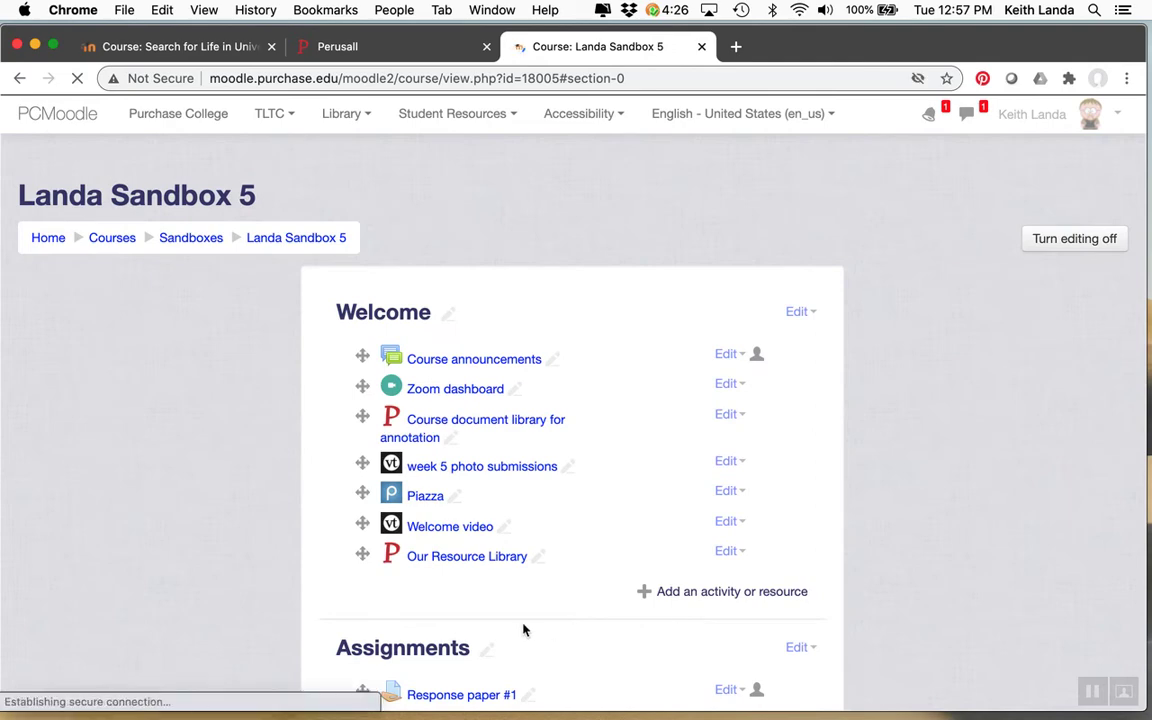
Open the sandbox course in Perusall and review its general settings and the Get started setup instructions
scroll(504, 612, down, 4)
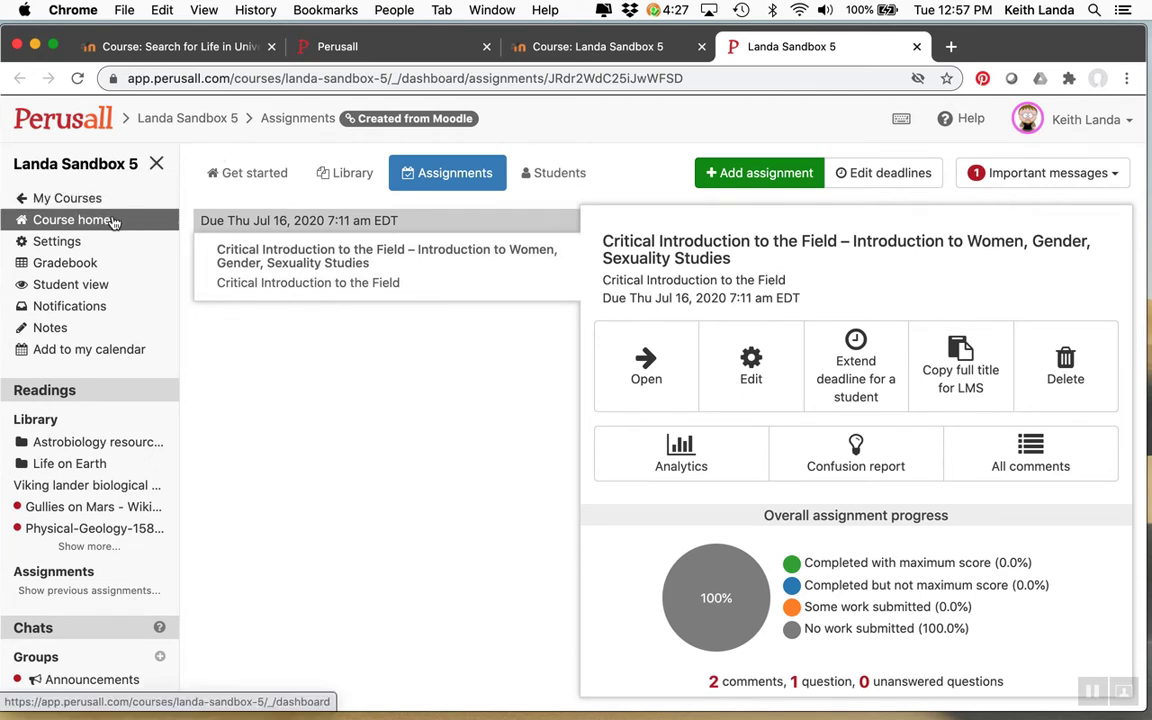
click(57, 242)
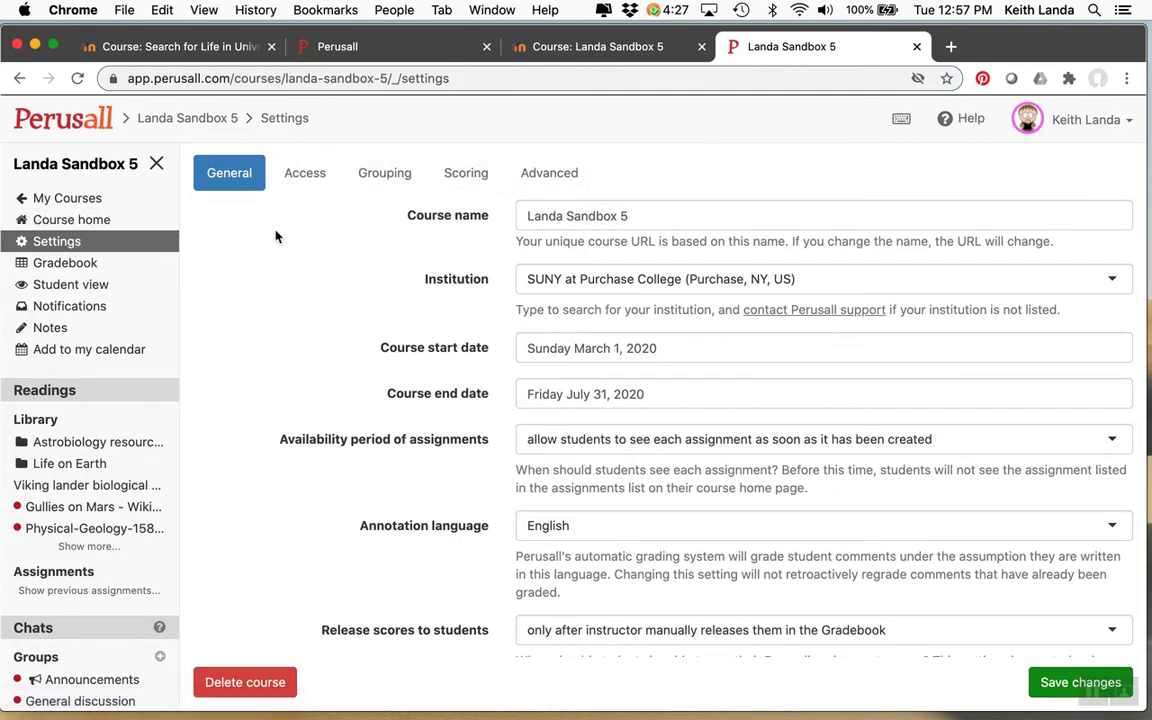
click(73, 222)
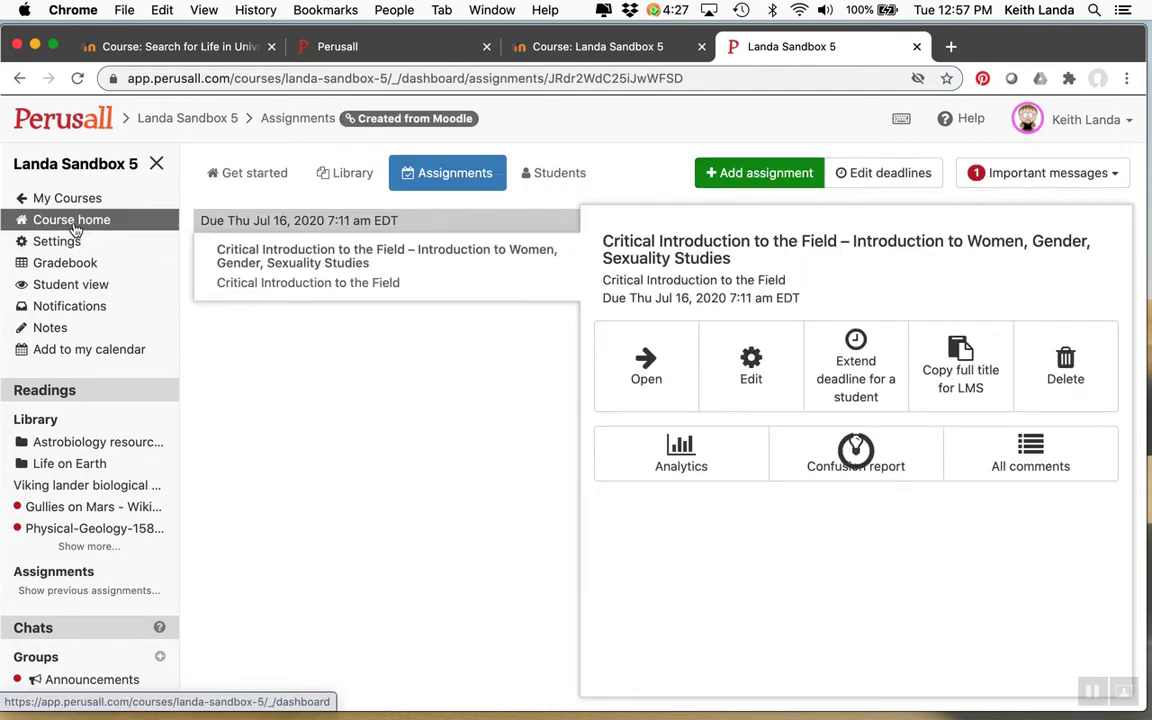
click(284, 173)
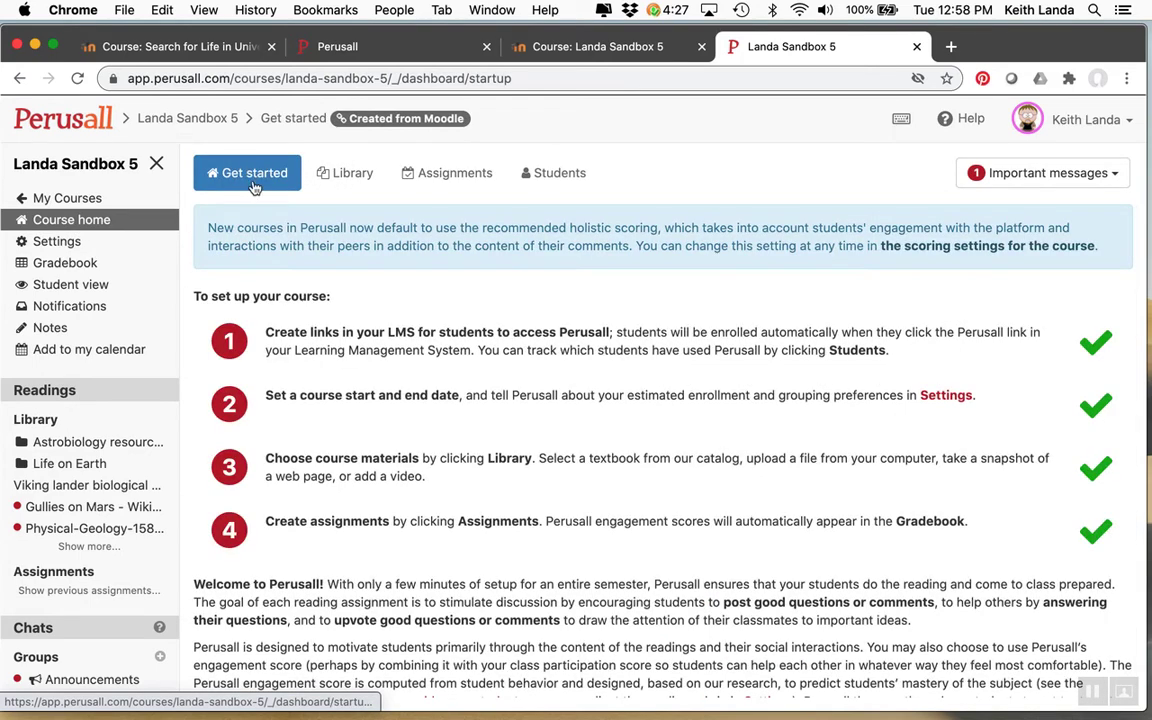
Review the content types available for the course library and upload esrbedrockcorrelation.pdf from the computer's Desktop
click(352, 175)
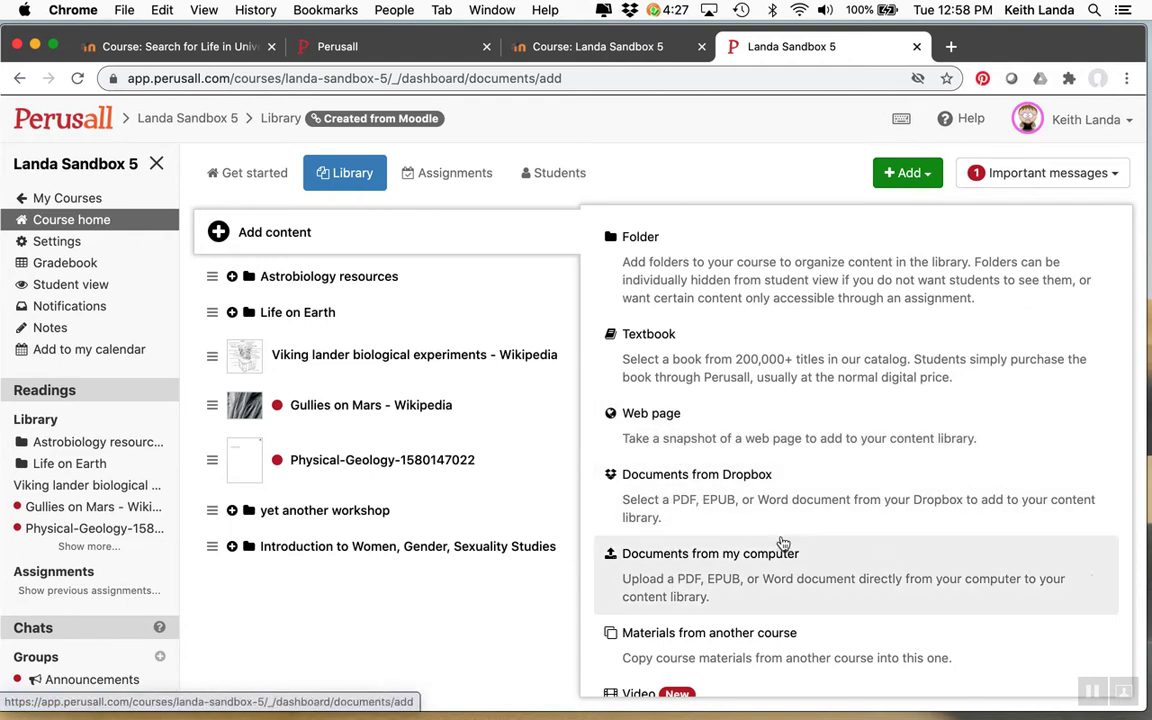
scroll(785, 548, down, 4)
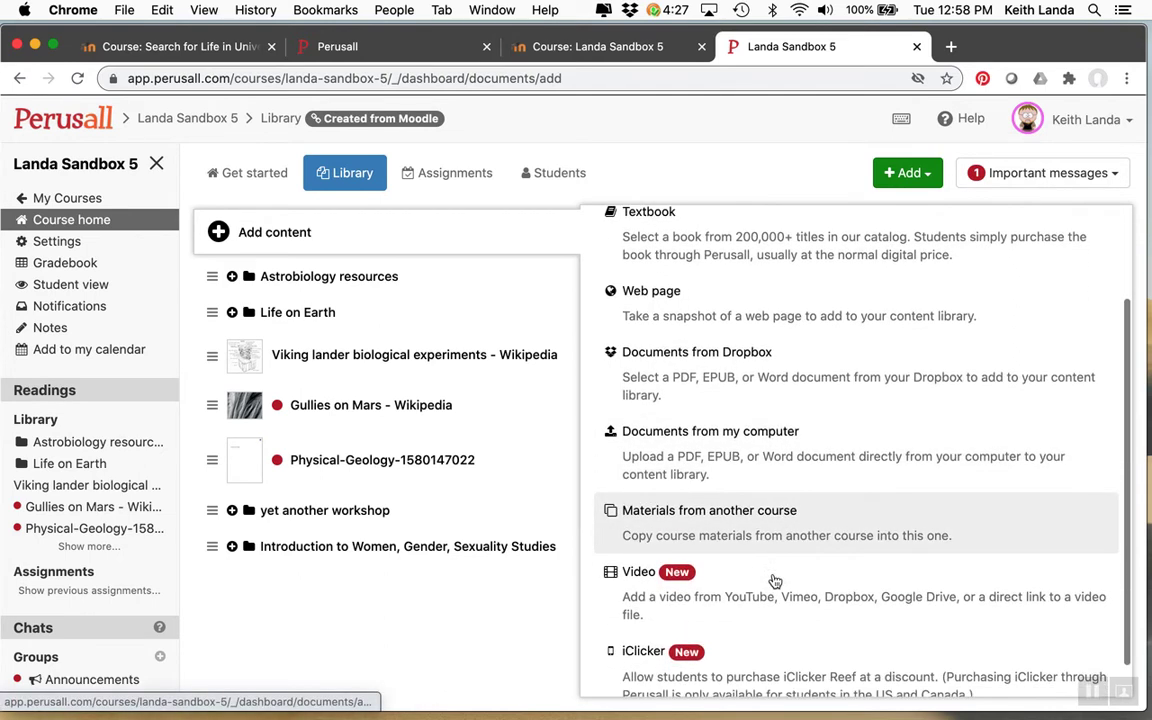
scroll(775, 581, down, 1)
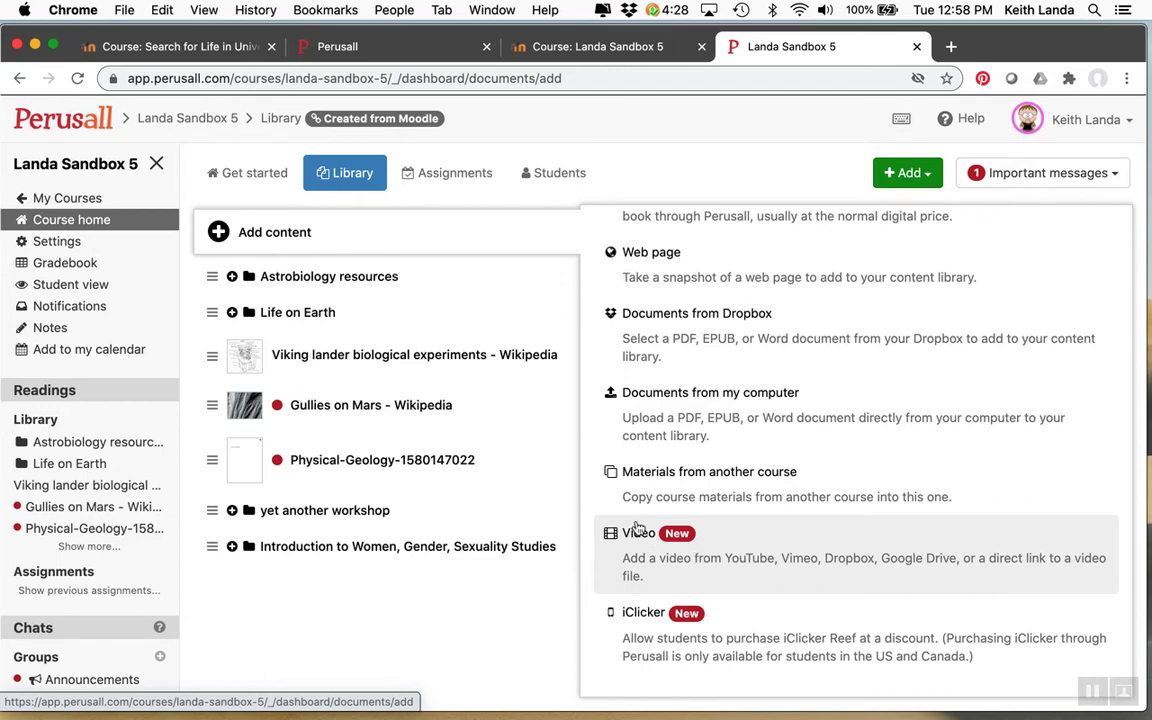
click(930, 174)
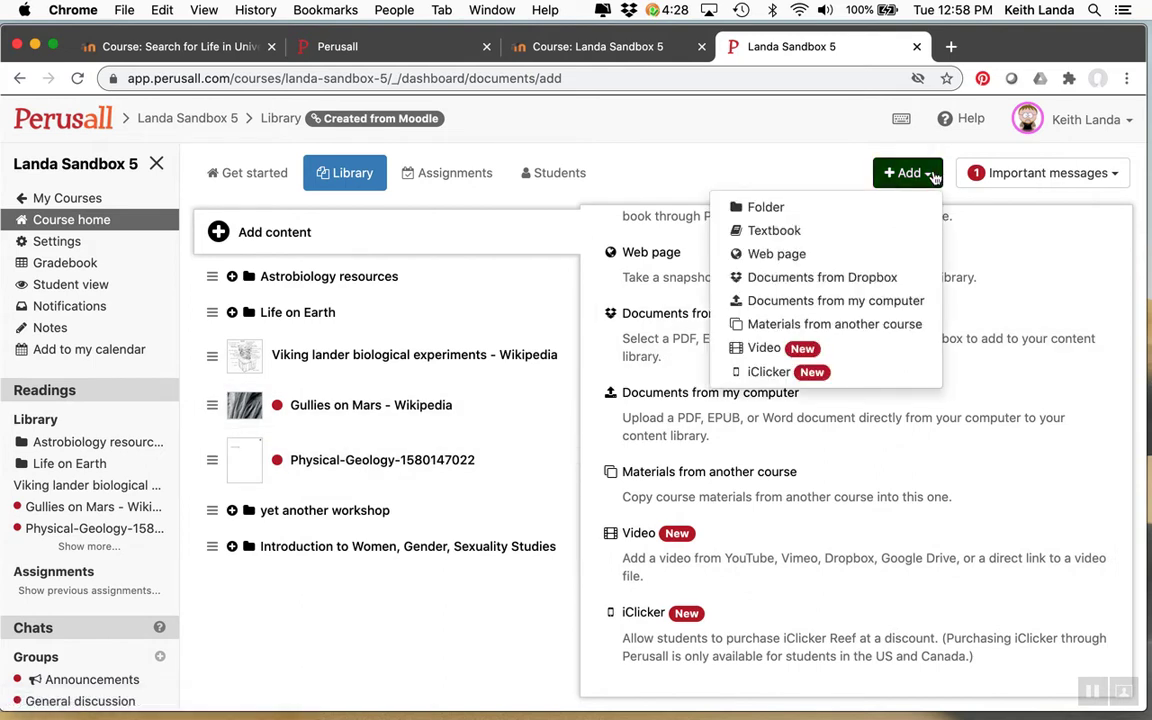
click(772, 302)
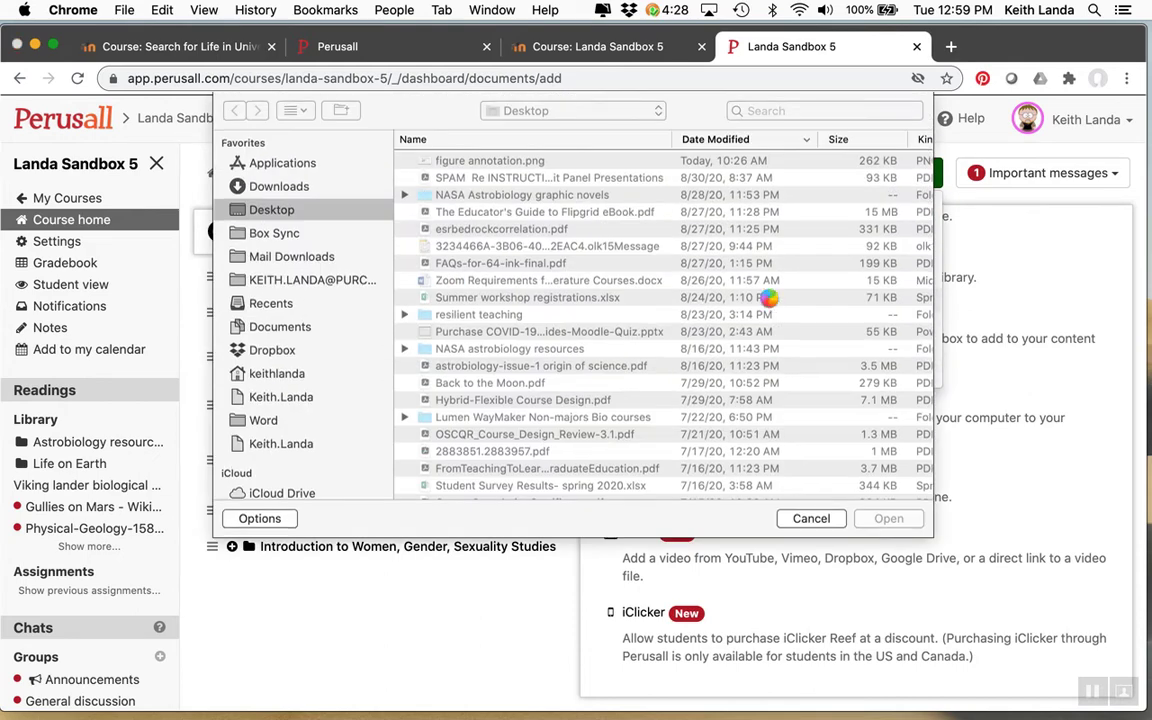
click(481, 232)
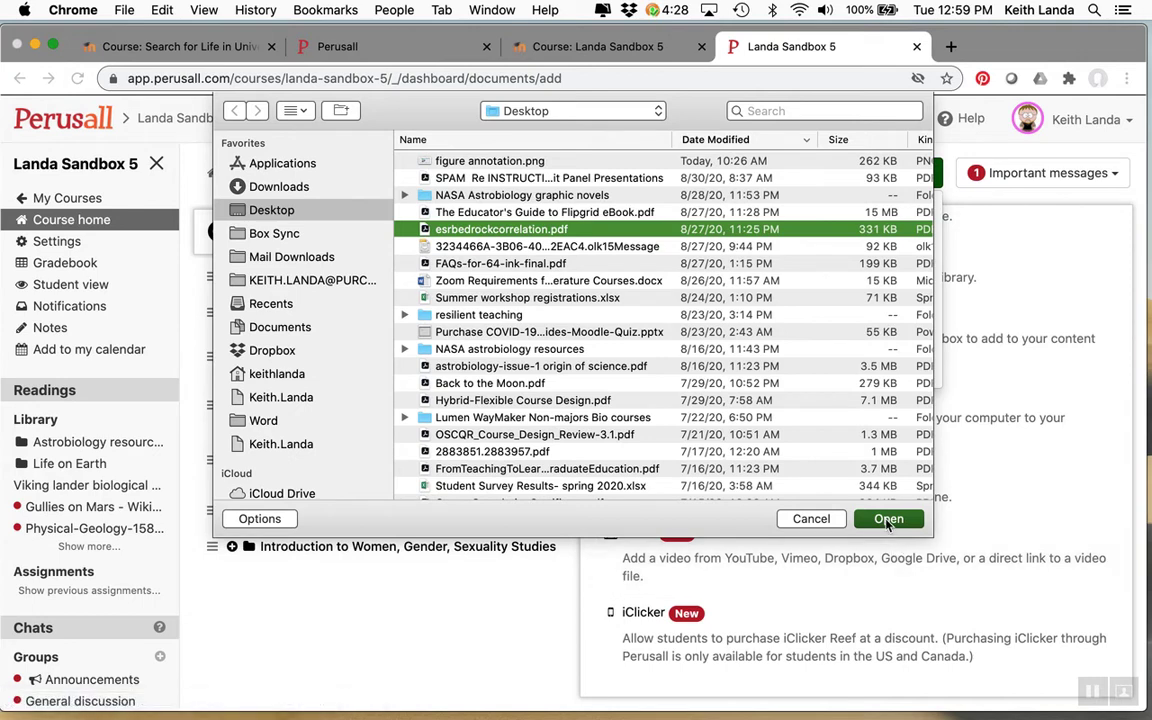
click(888, 519)
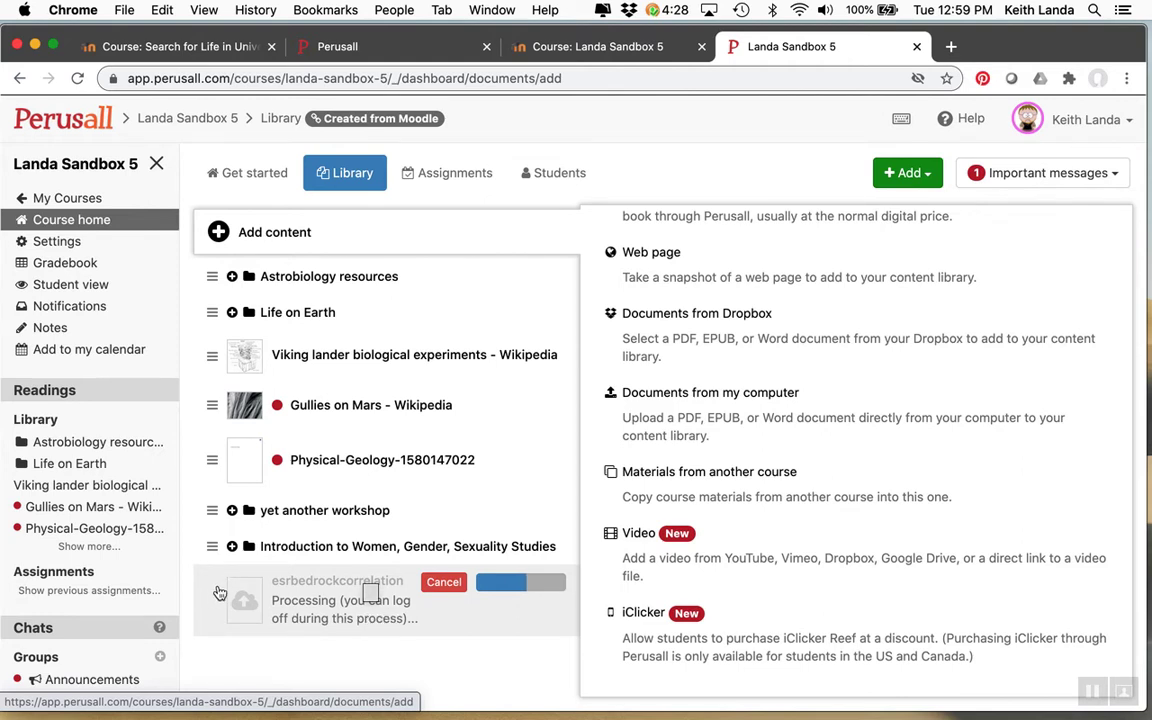
drag(285, 460, 298, 515)
Start a new assignment in the Perusall course with "How Long Was Venus Habitable? - Eos" as the content to assign
click(447, 176)
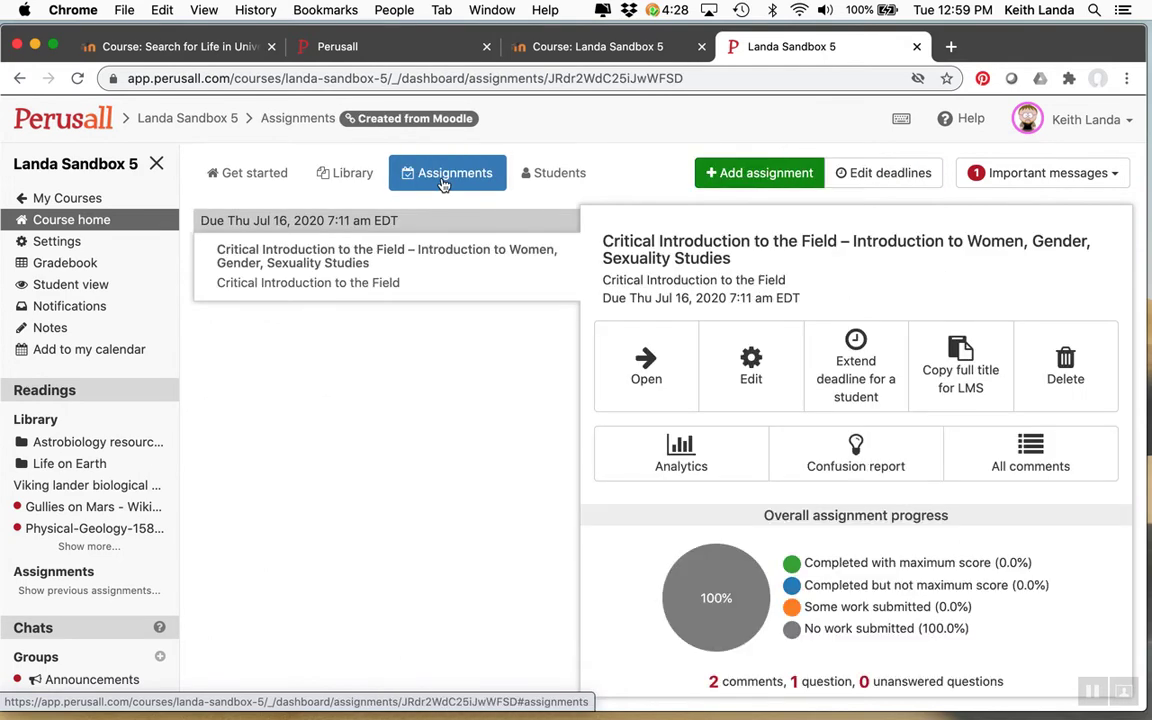
click(762, 174)
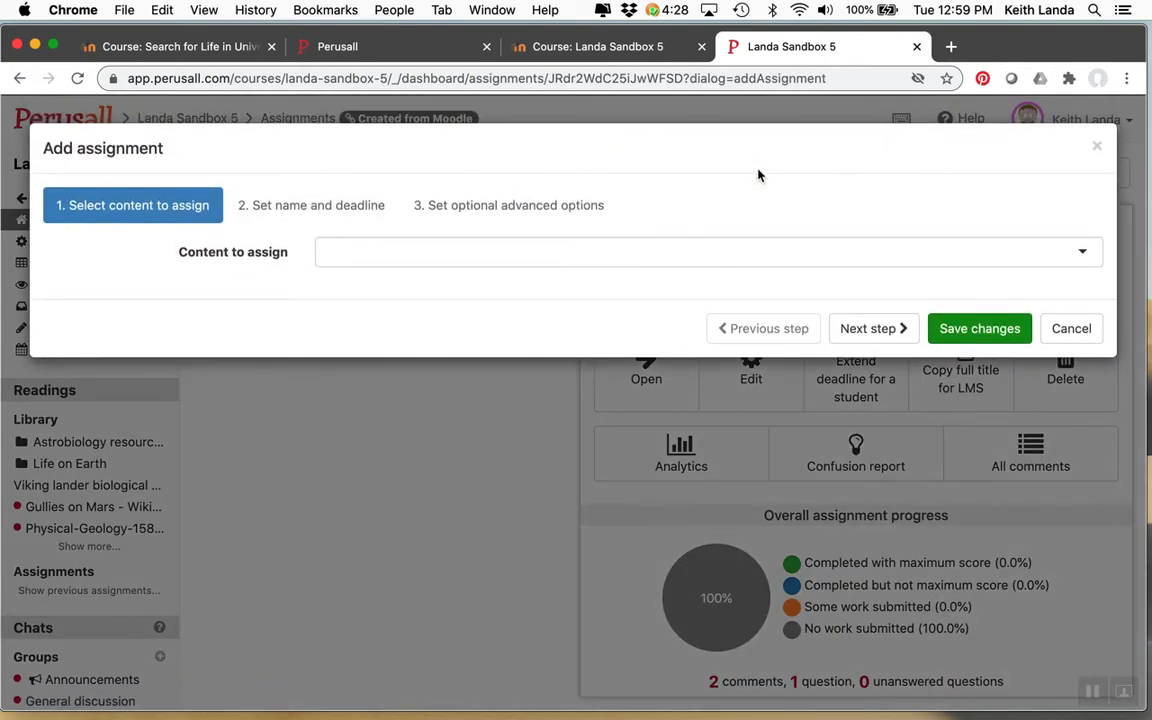
click(450, 249)
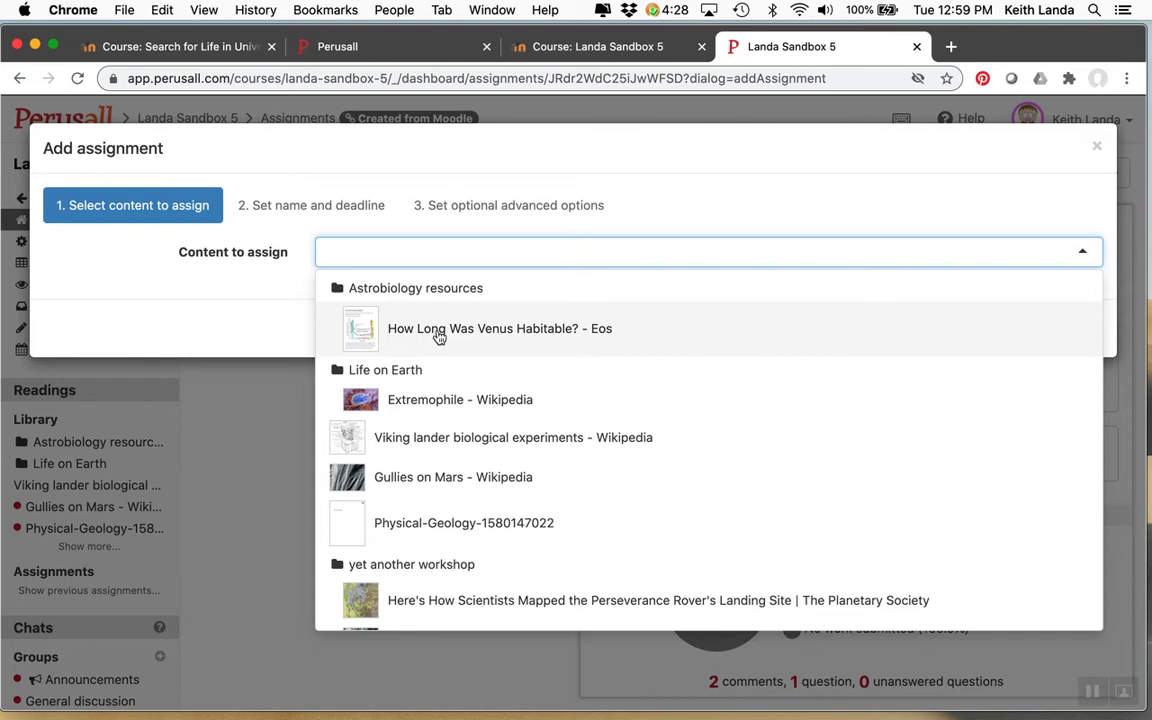
click(438, 337)
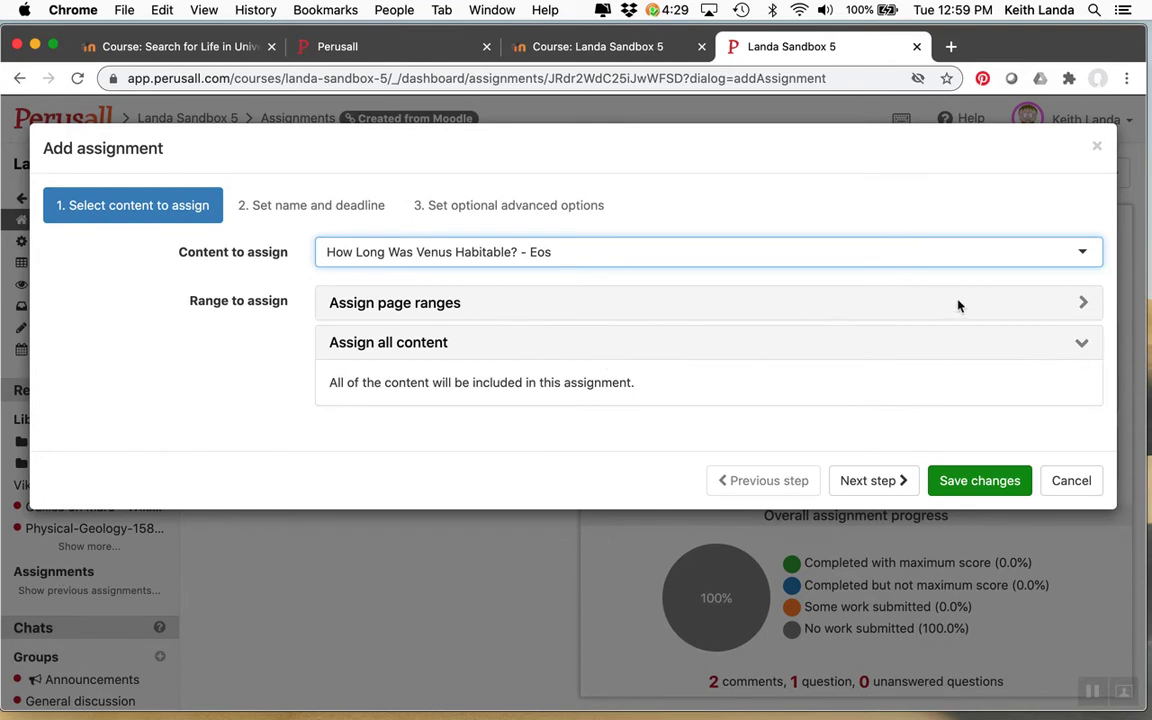
Limit the assigned content to the page range 1 to 3
click(1083, 302)
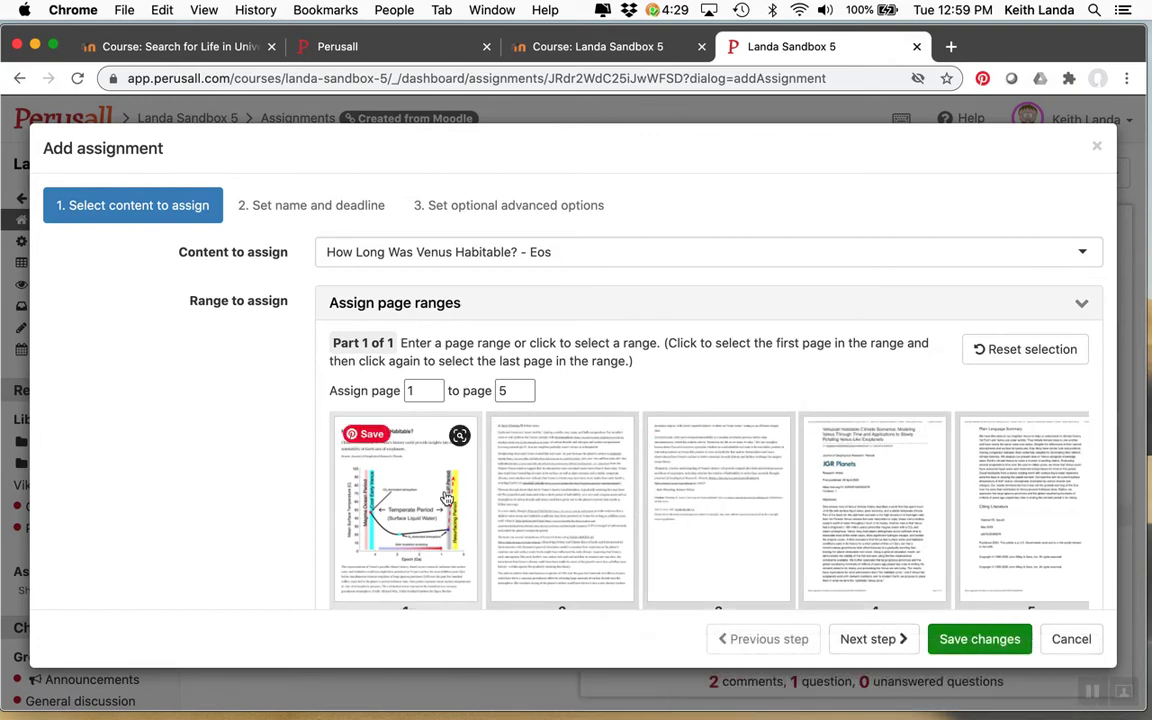
click(516, 390)
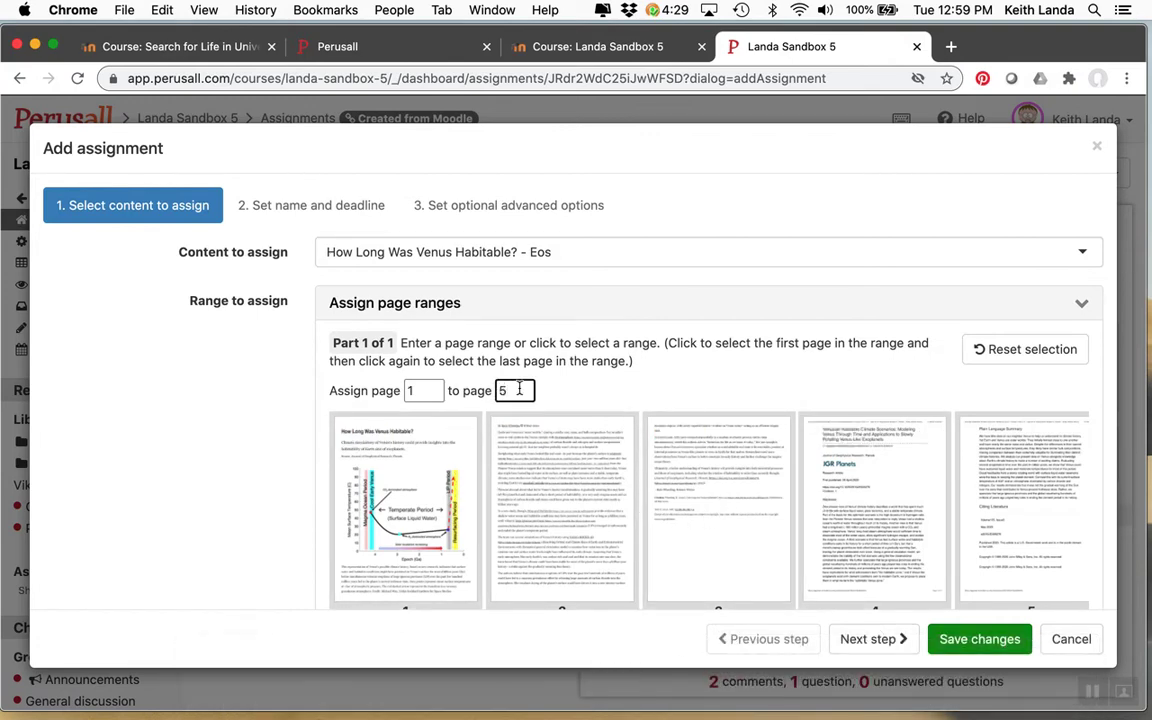
key(BackSpace)
text(3)
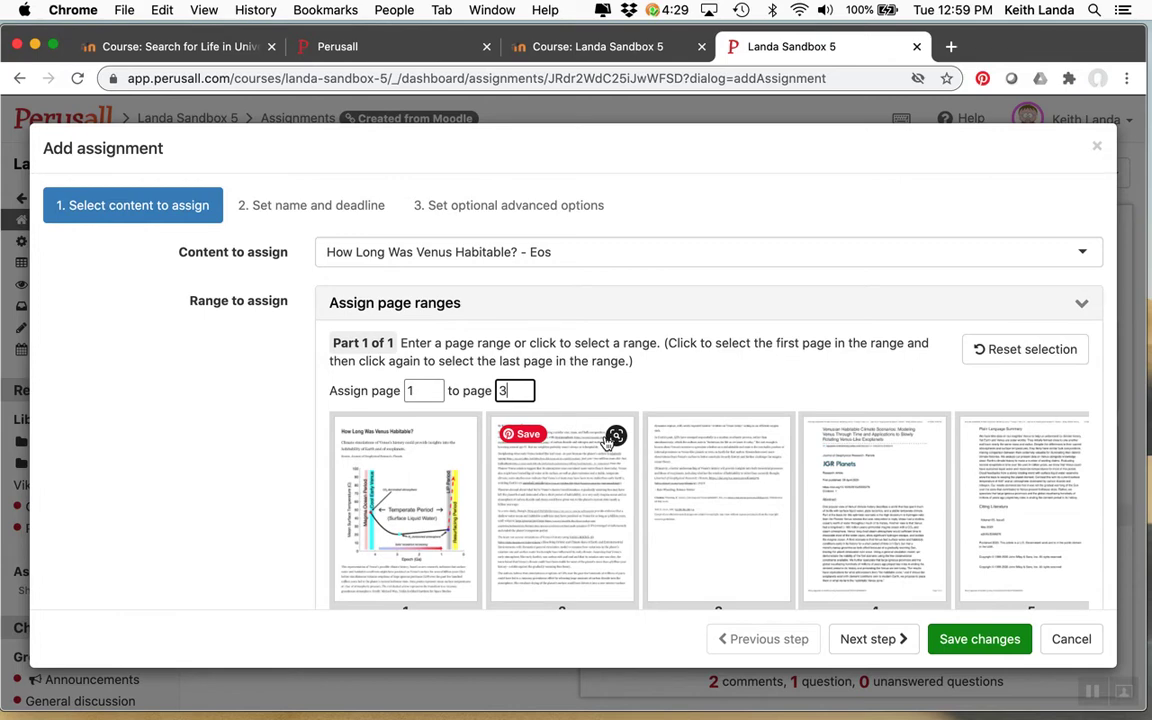
scroll(607, 440, down, 1)
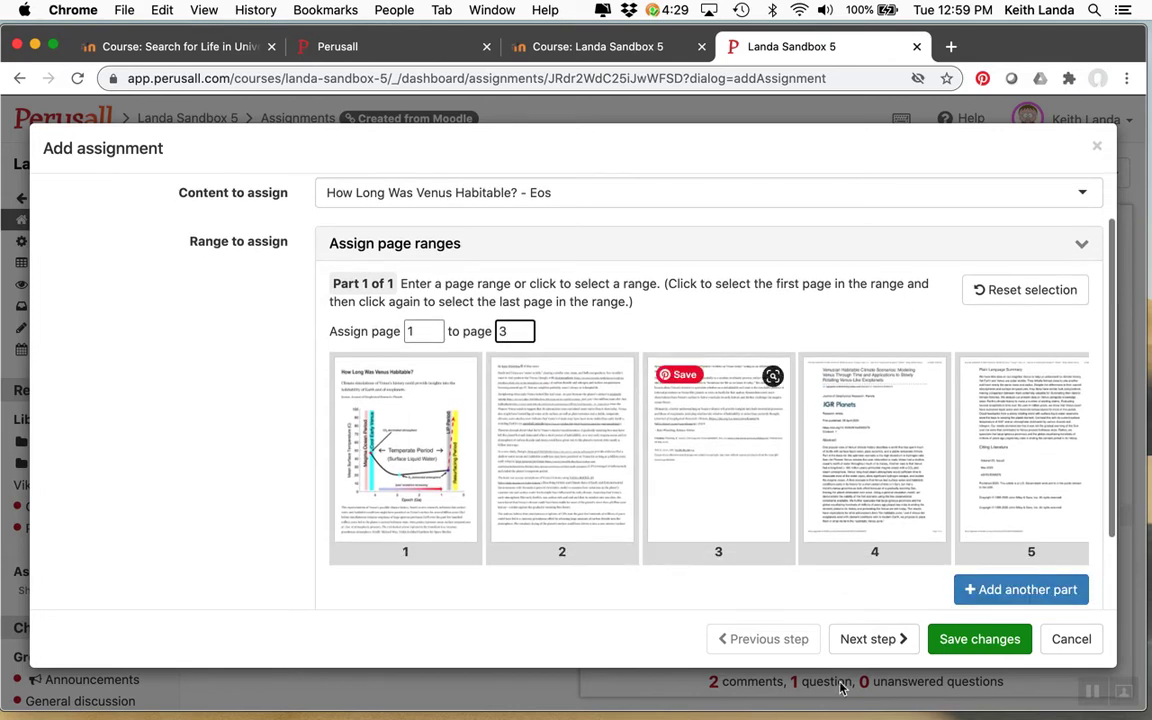
Review the assignment's deadline, name, instructions and advanced options, keep their defaults and save the assignment
click(868, 640)
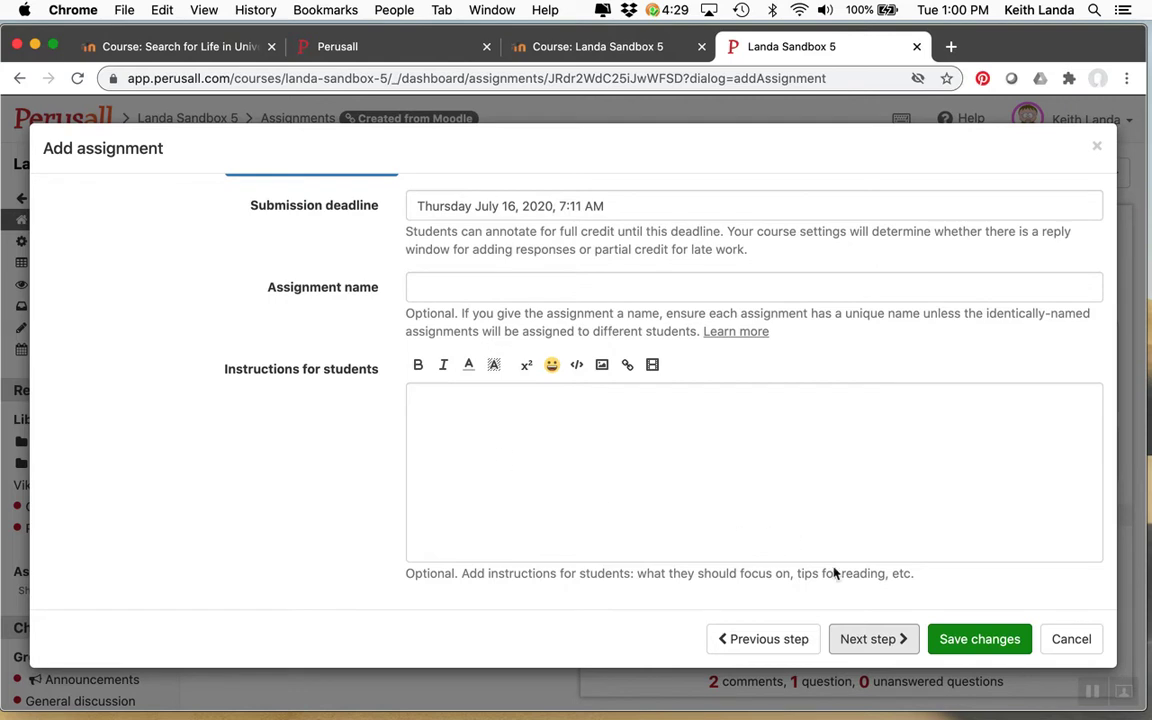
click(879, 641)
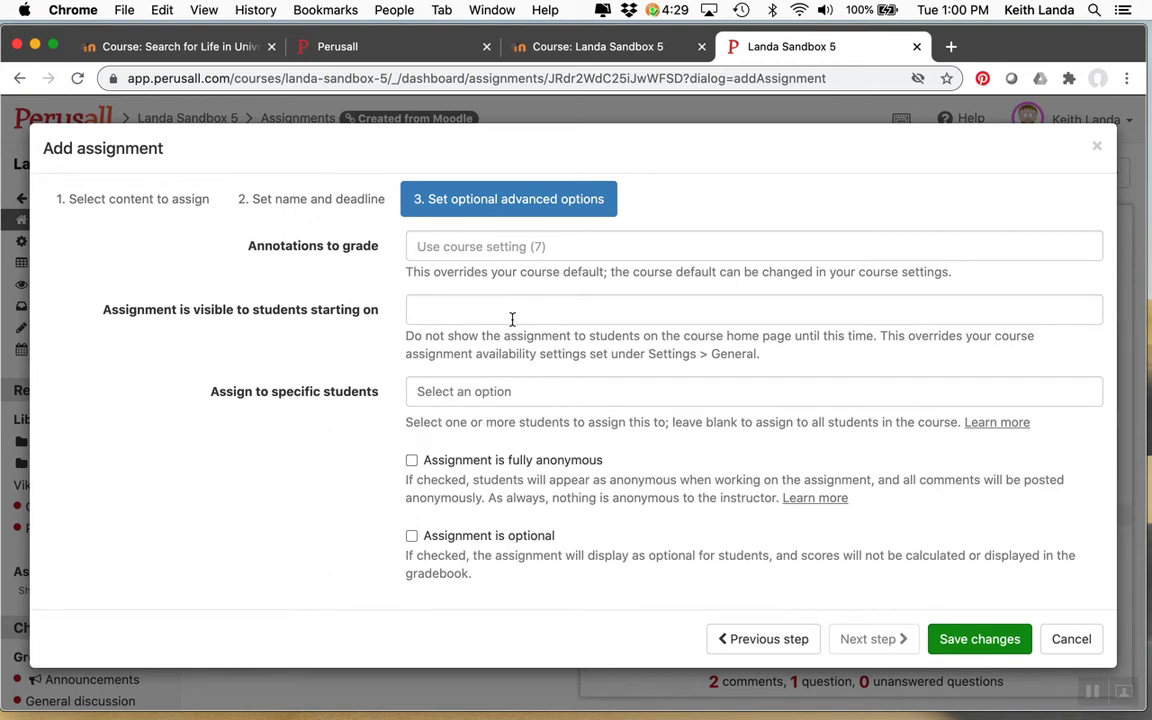
click(994, 643)
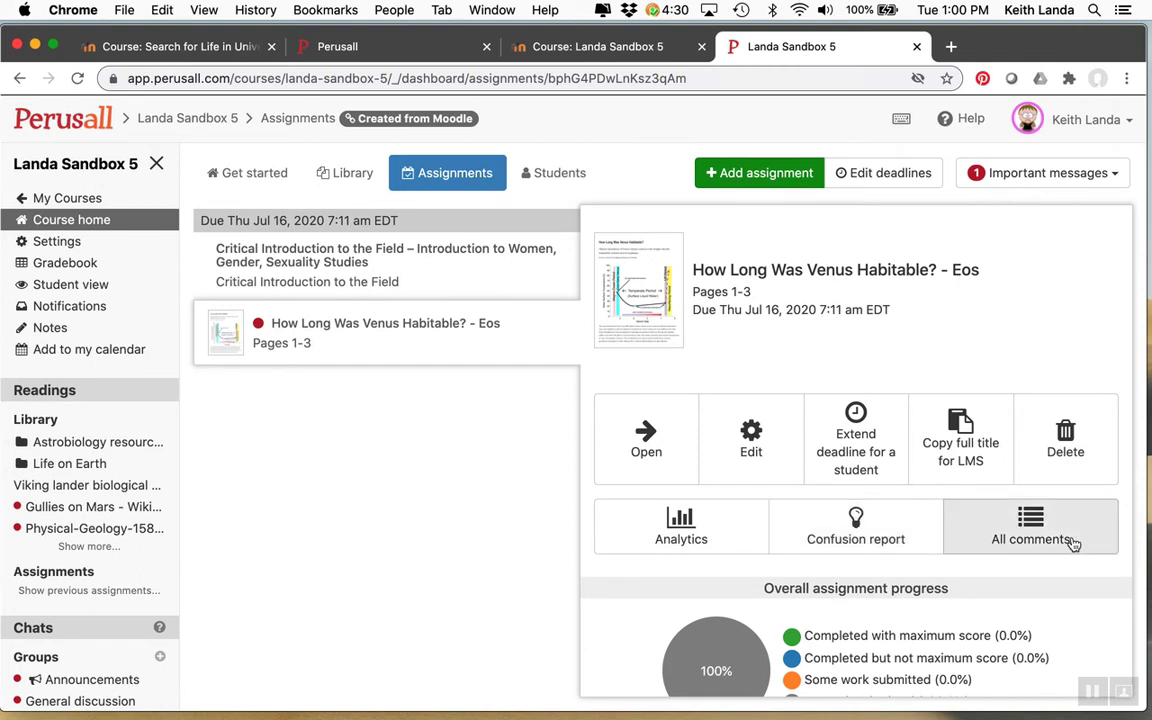
Review the Venus assignment's overall progress and copy its full title for the LMS
scroll(1072, 542, down, 3)
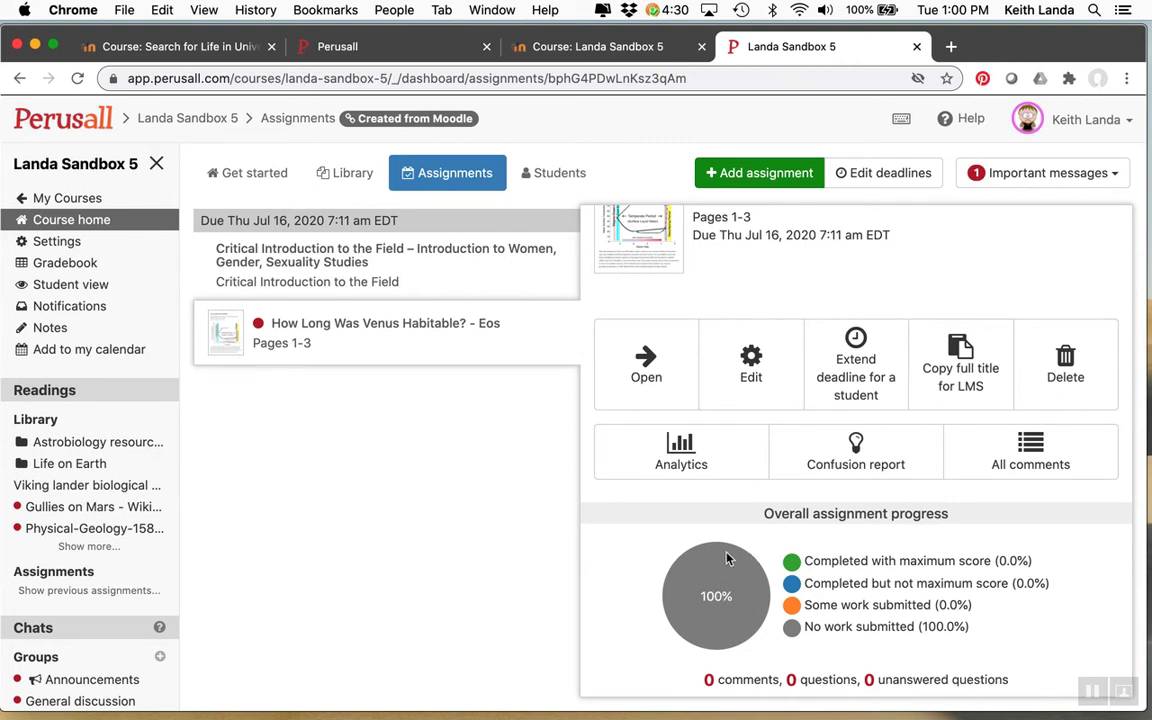
scroll(750, 562, up, 2)
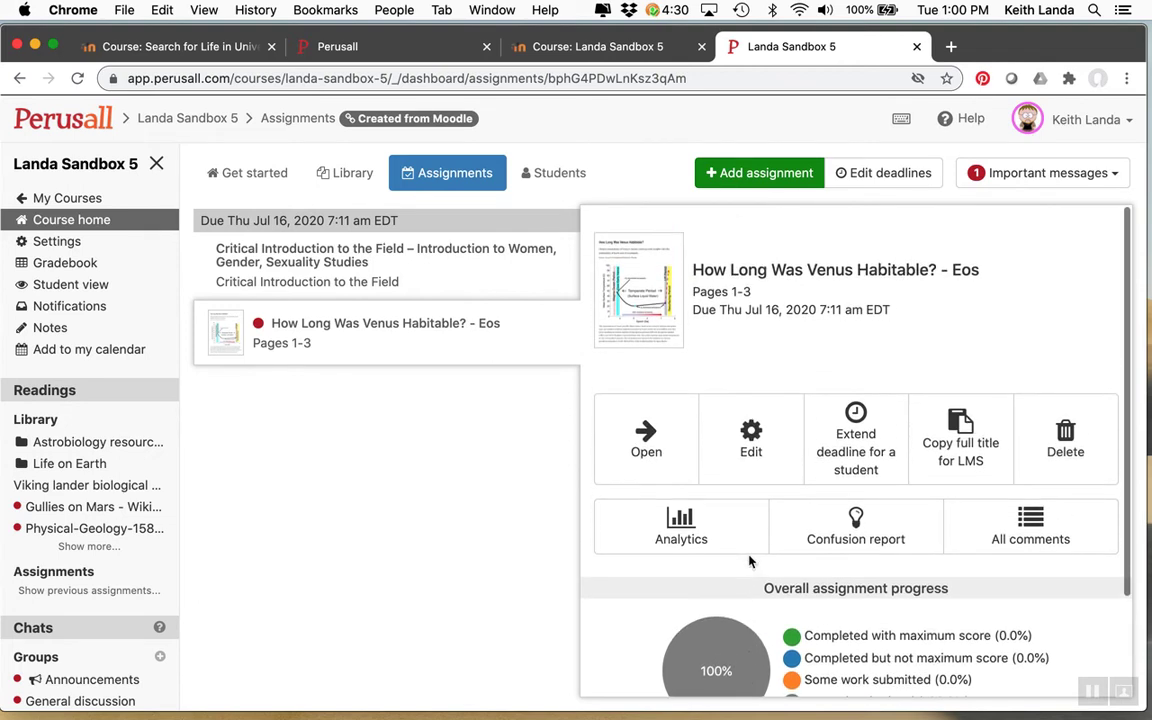
click(962, 450)
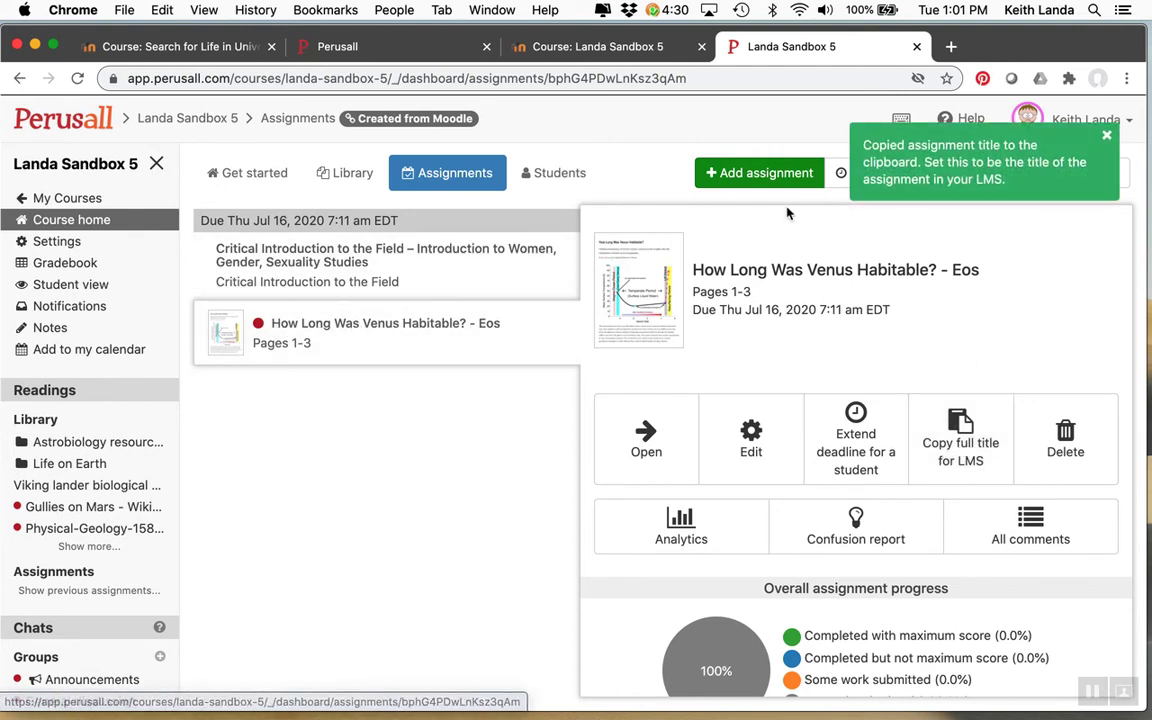
In the Moodle sandbox course, start a Perusall social annotation activity named "How Long Was Venus Habitable? - Eos - Pages 1-3" using the copied title
click(594, 45)
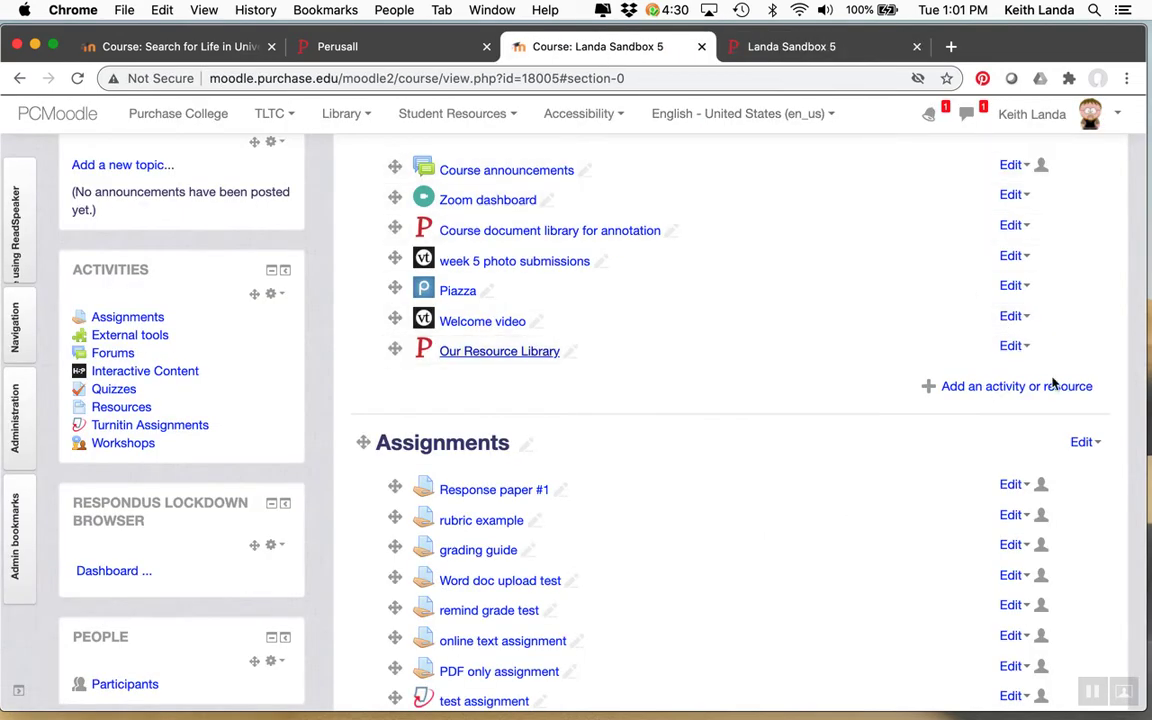
click(1022, 388)
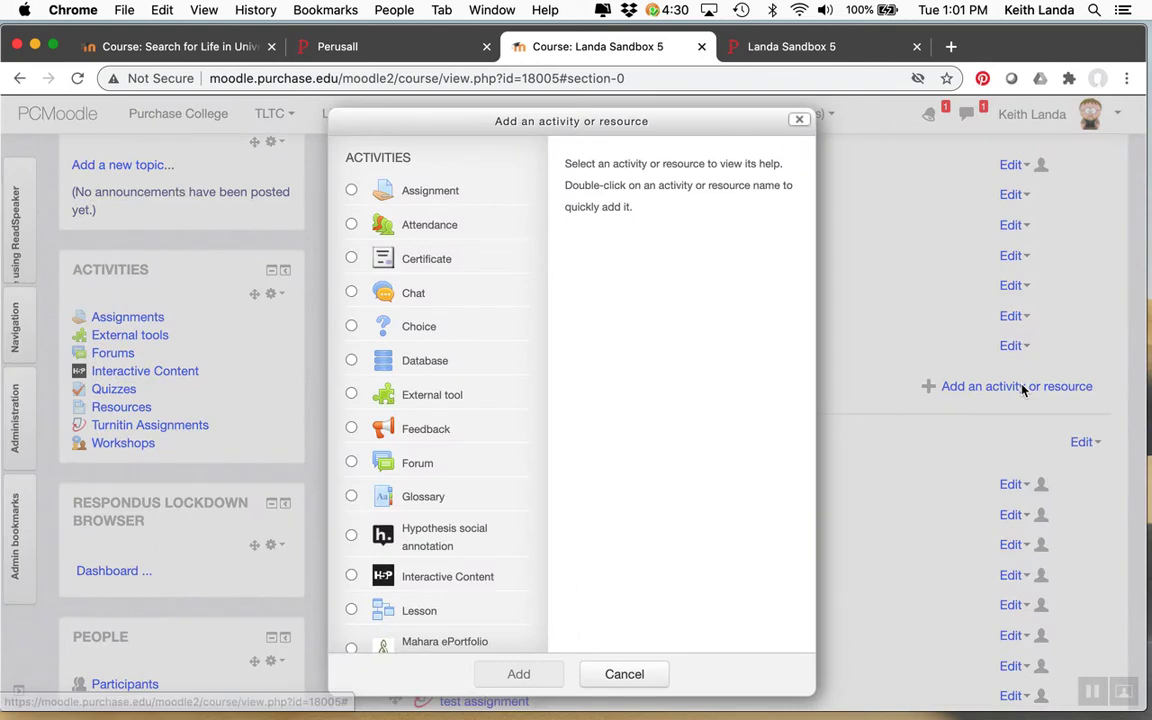
scroll(432, 411, down, 3)
scroll(432, 411, down, 5)
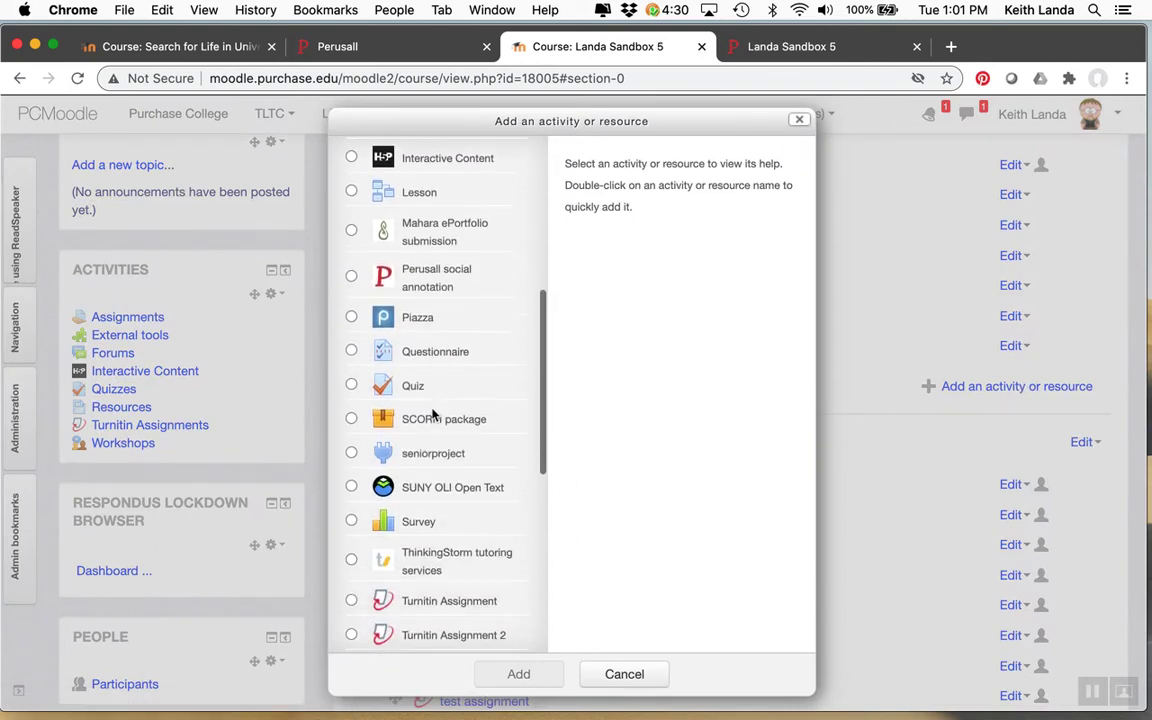
click(367, 263)
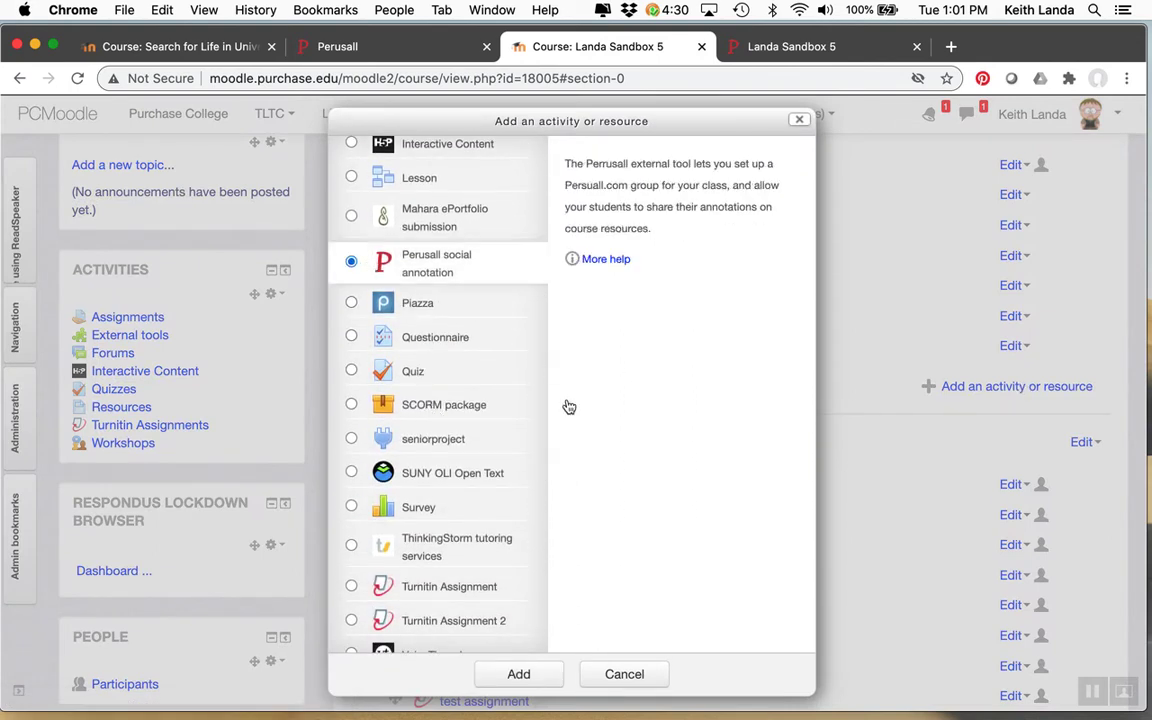
click(528, 679)
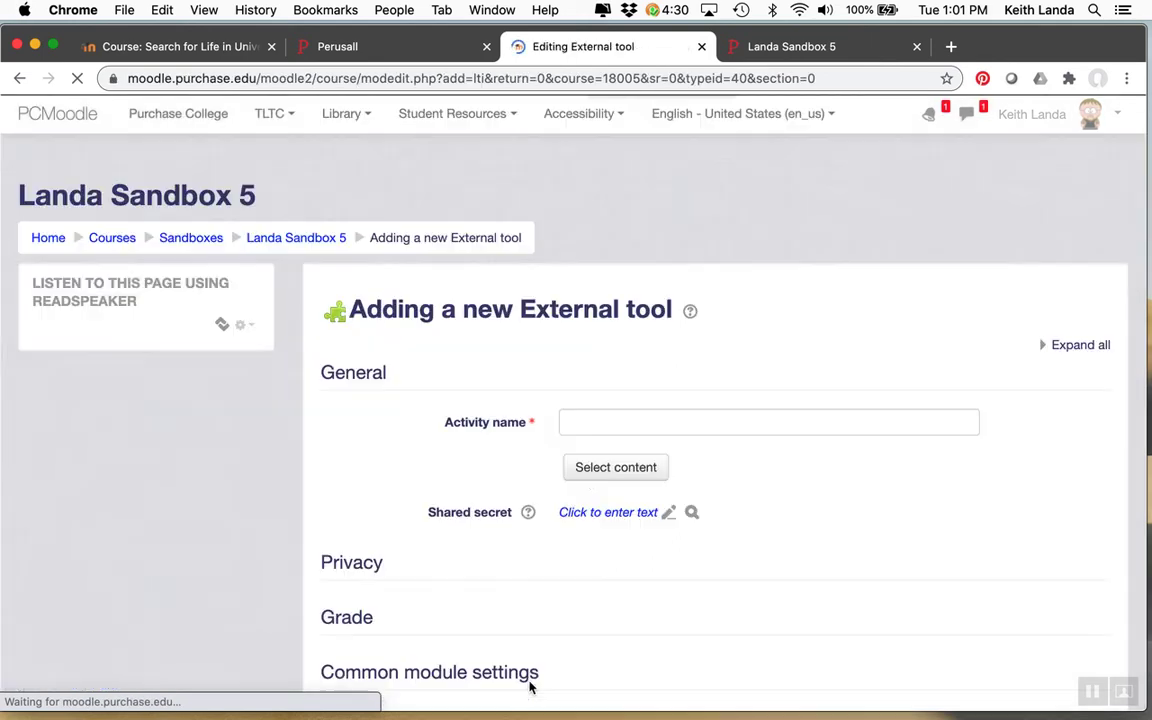
click(645, 424)
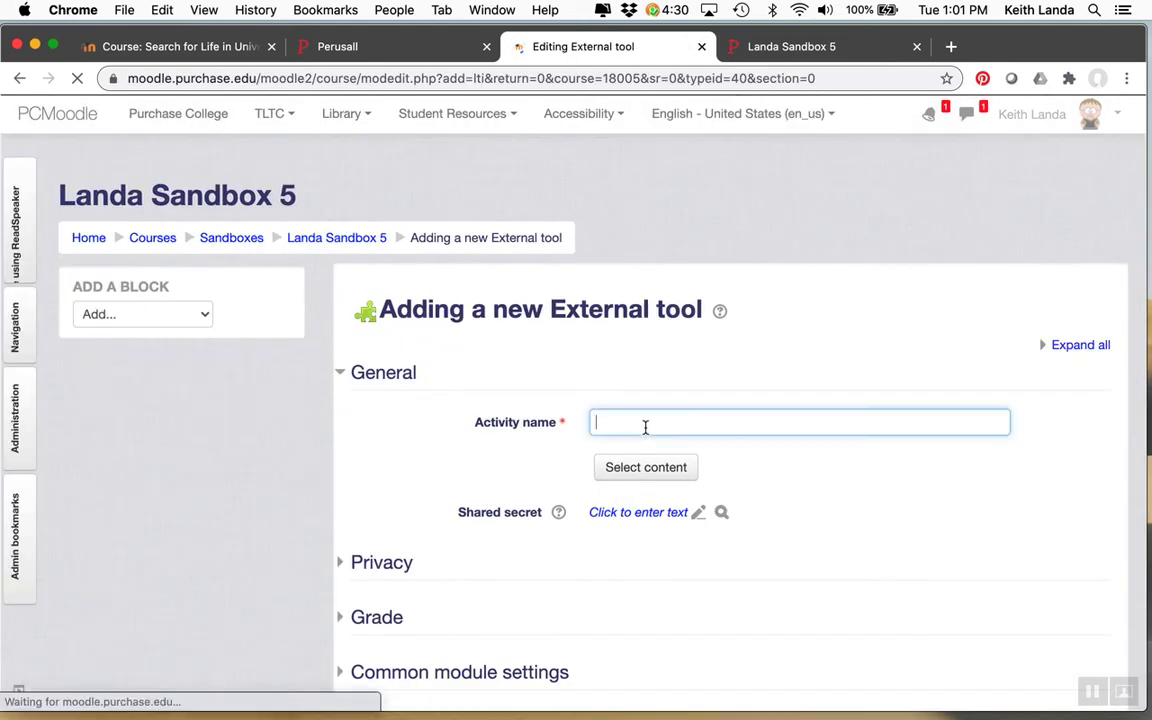
key(super+v)
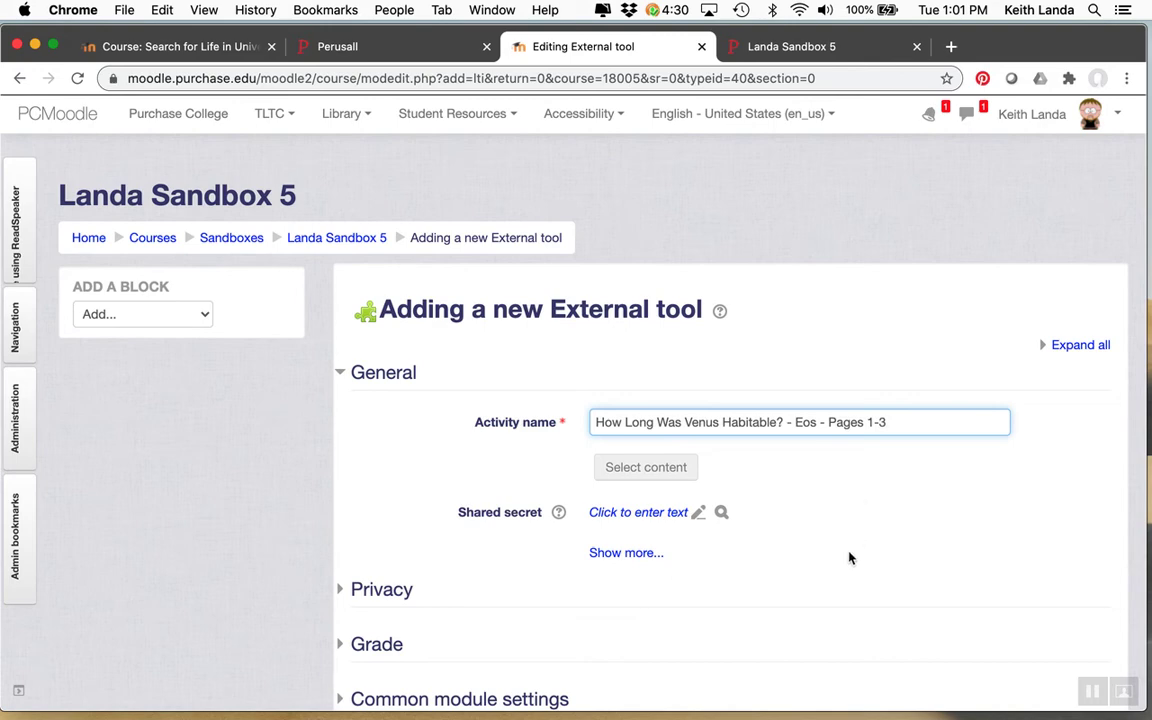
Check that the activity's privacy settings accept grades from the tool and set its maximum grade to 5
scroll(849, 555, down, 2)
scroll(849, 558, down, 3)
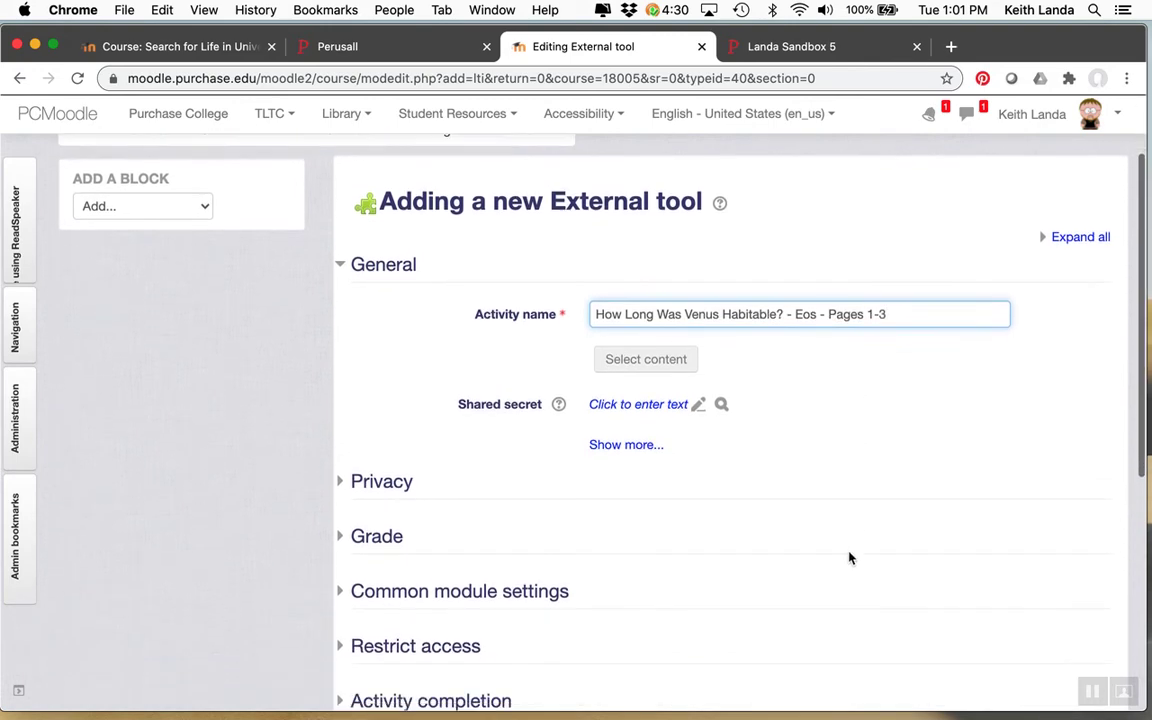
click(375, 481)
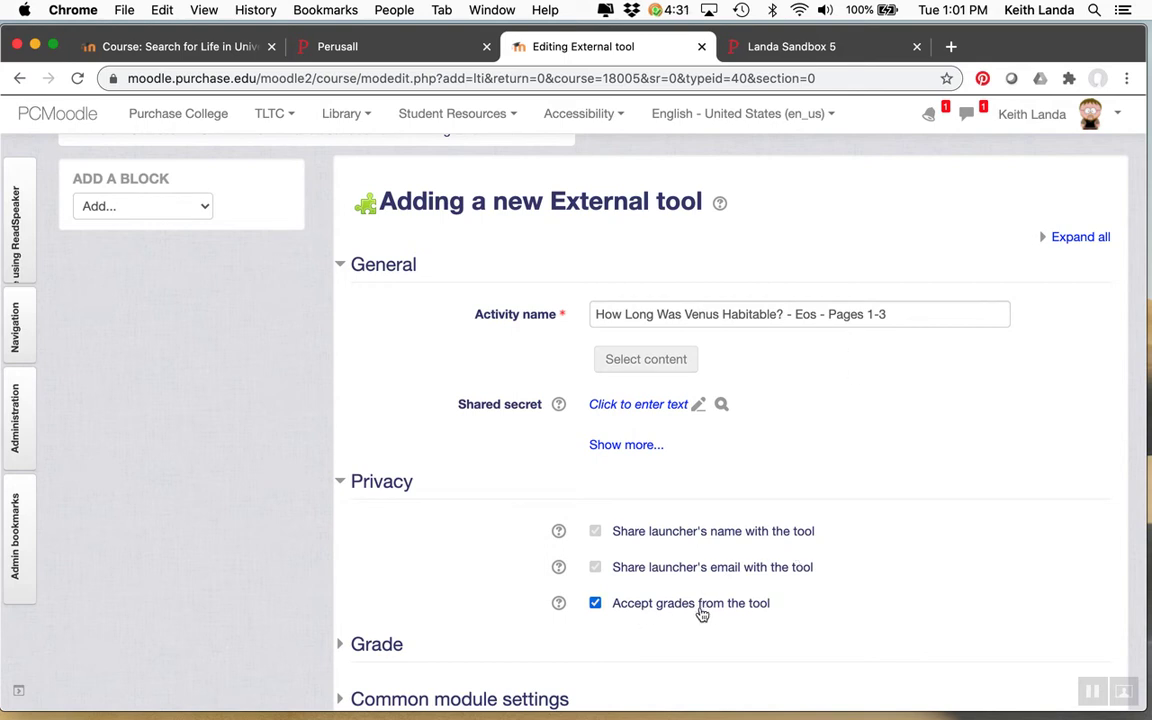
scroll(700, 612, down, 3)
click(376, 490)
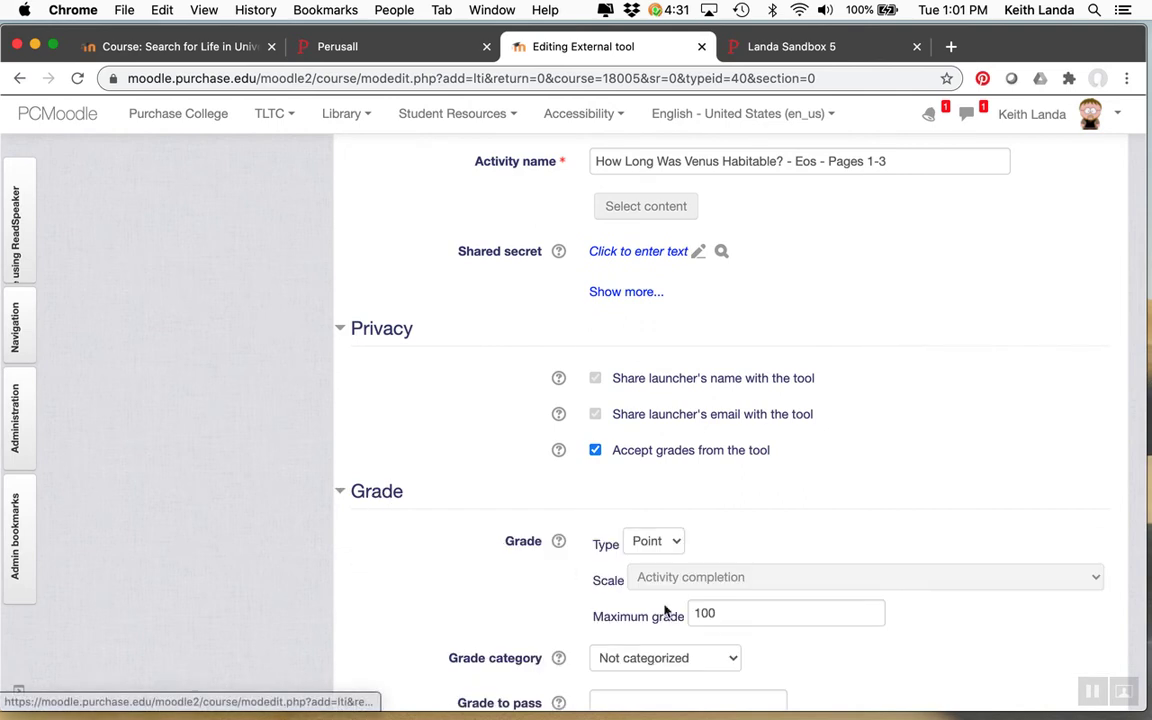
click(726, 615)
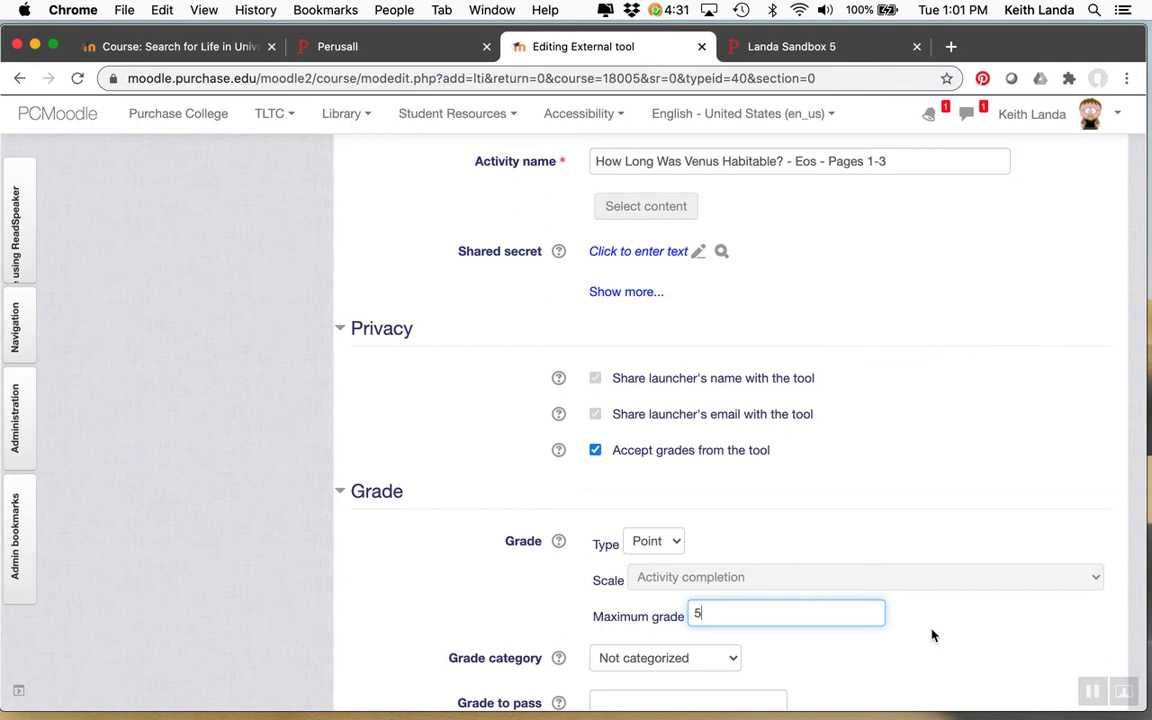
Assign the activity to the Quizzes/Assignments grade category and save it, returning to the course
scroll(891, 643, down, 3)
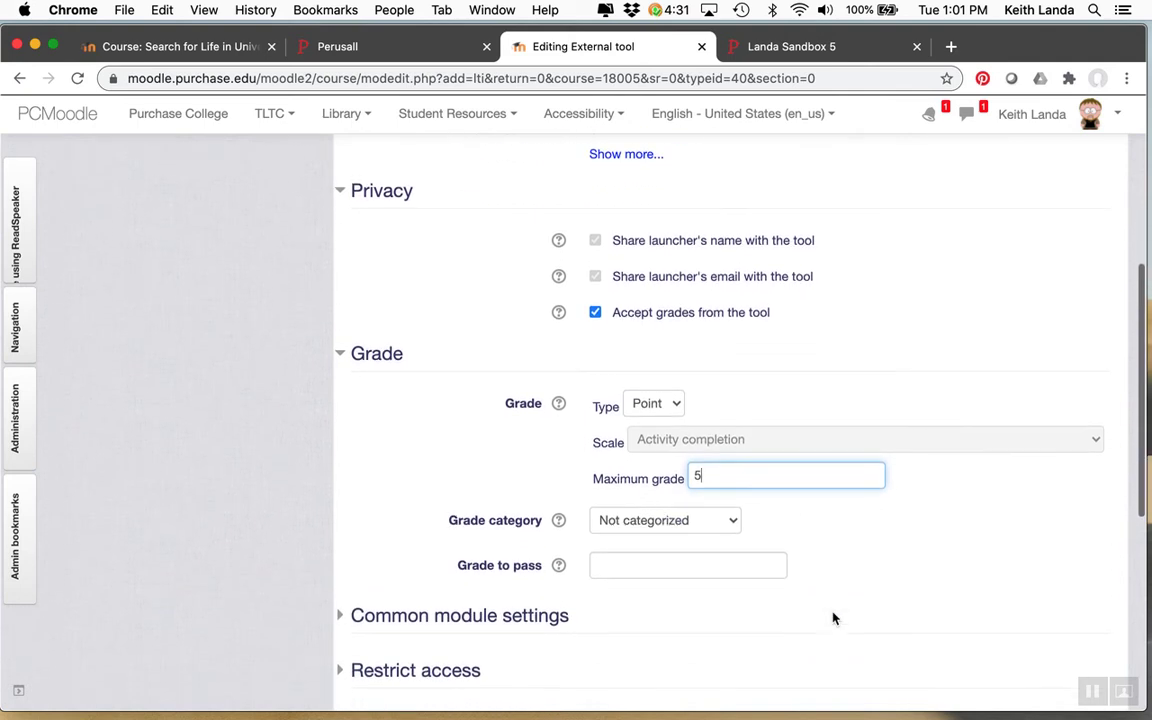
click(716, 530)
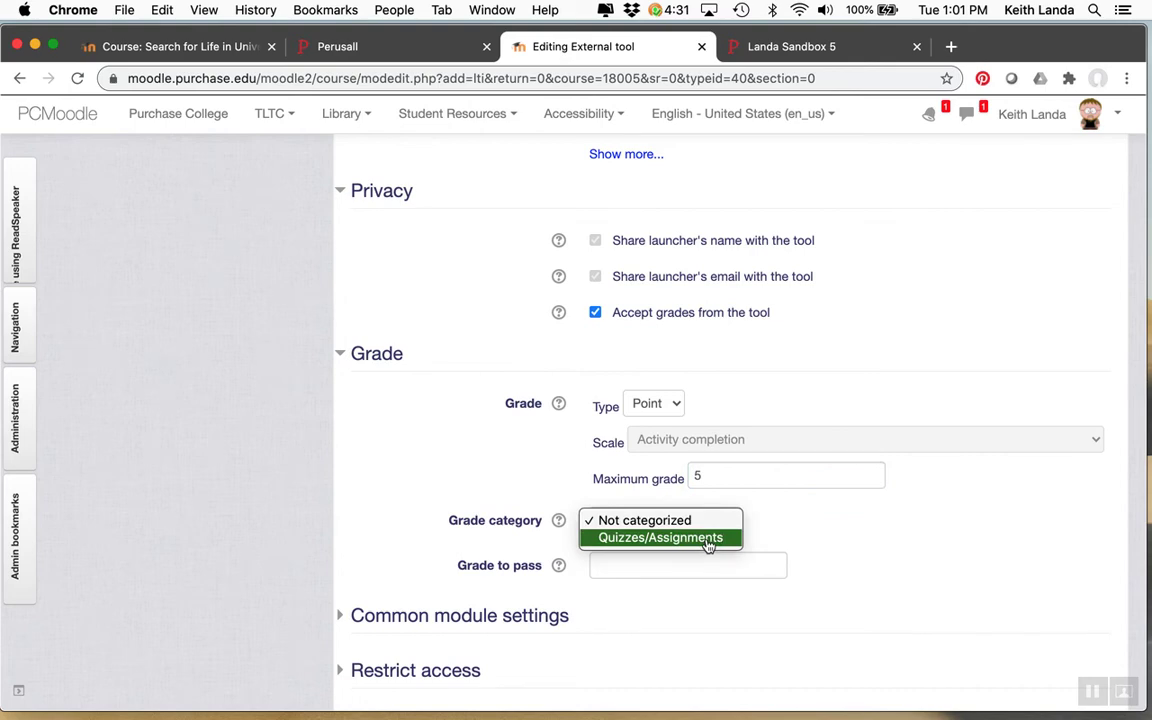
click(718, 539)
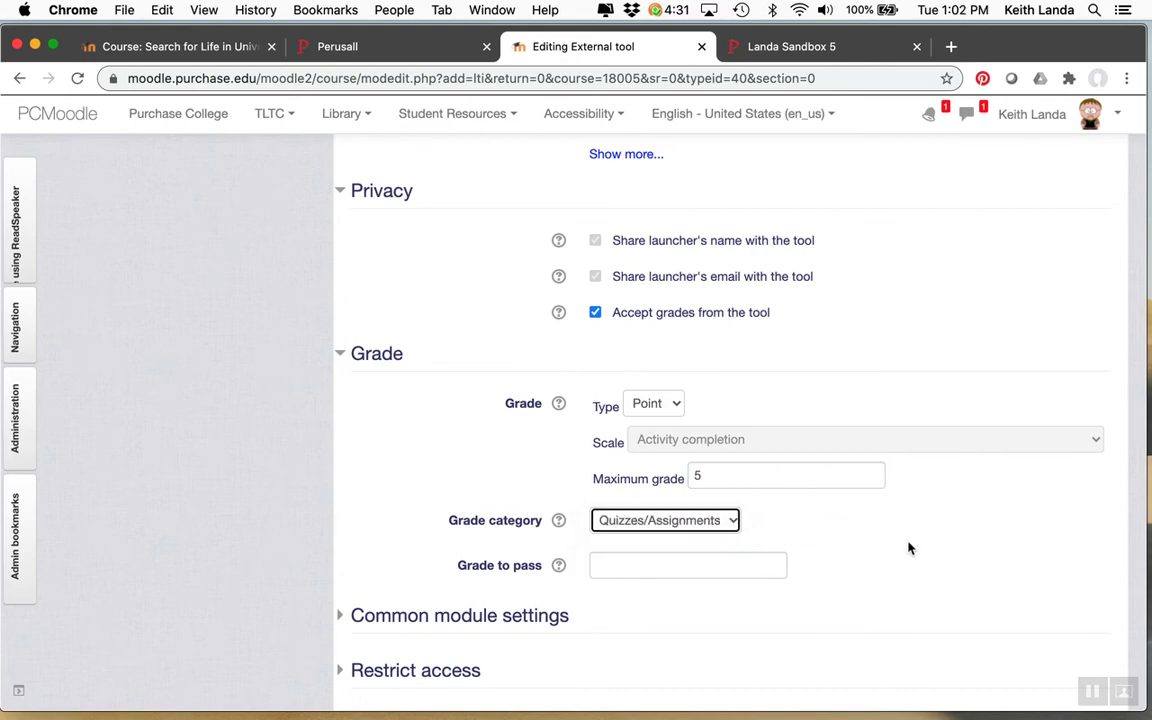
scroll(908, 546, down, 7)
scroll(910, 546, down, 1)
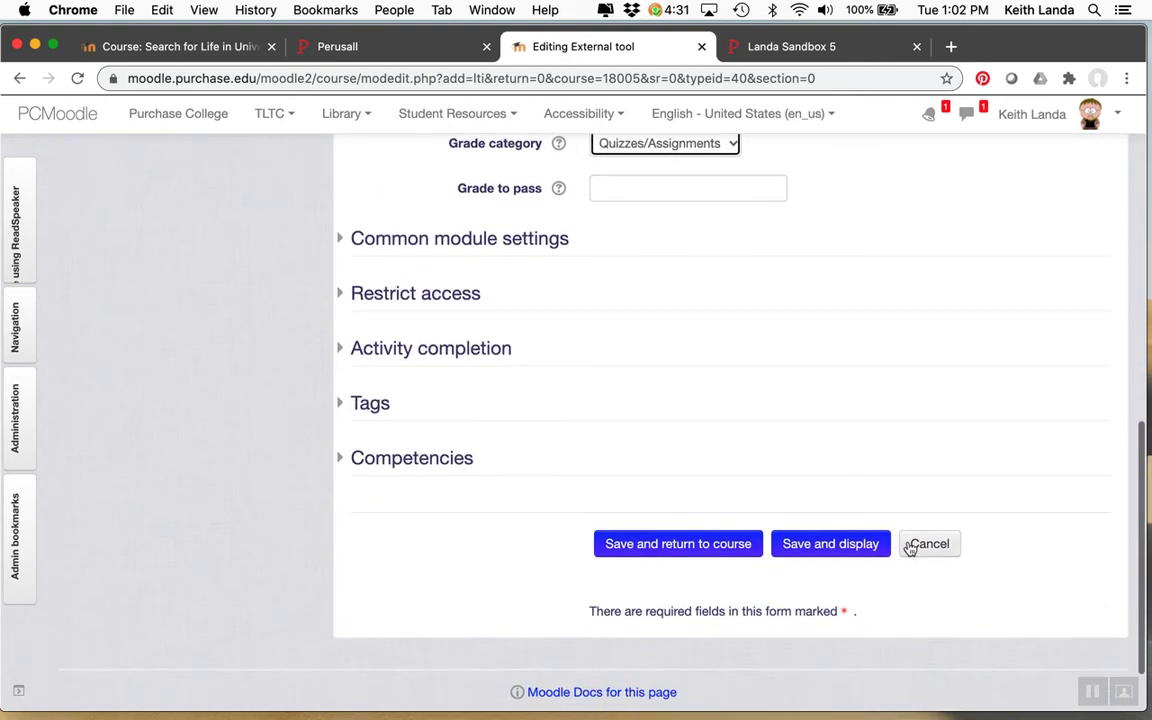
click(699, 545)
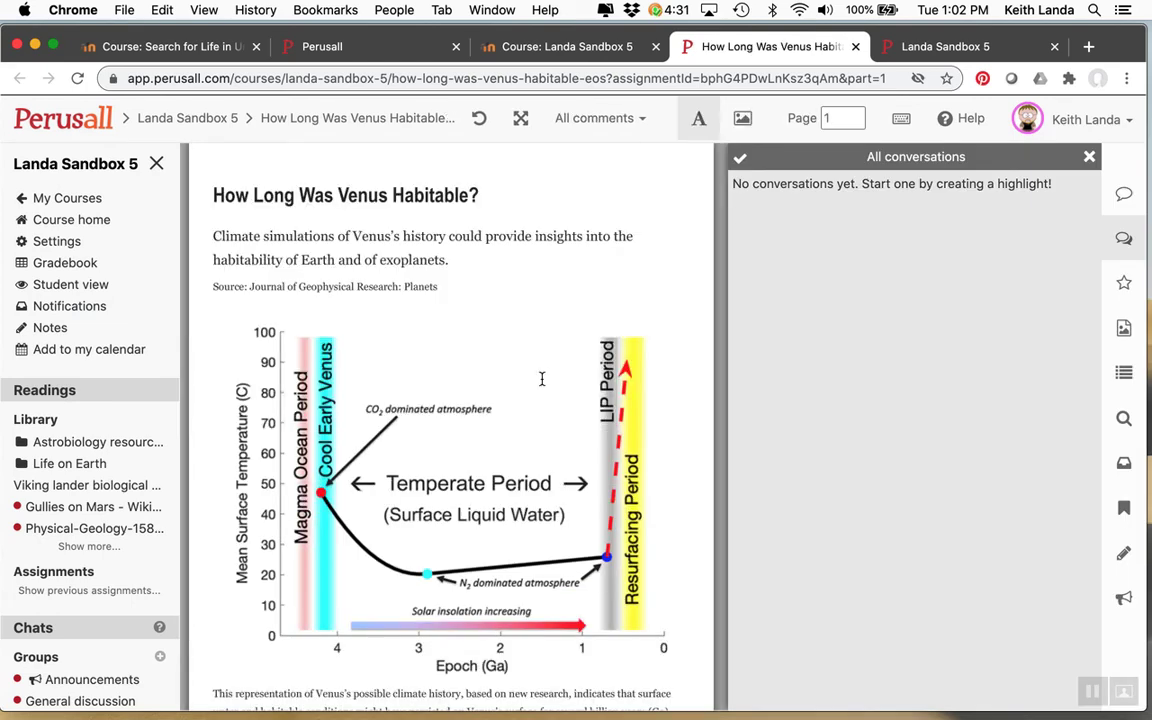
Highlight "representation of Venus's possible climate history" in the figure caption to start a conversation and review the comment formatting options
scroll(541, 379, down, 5)
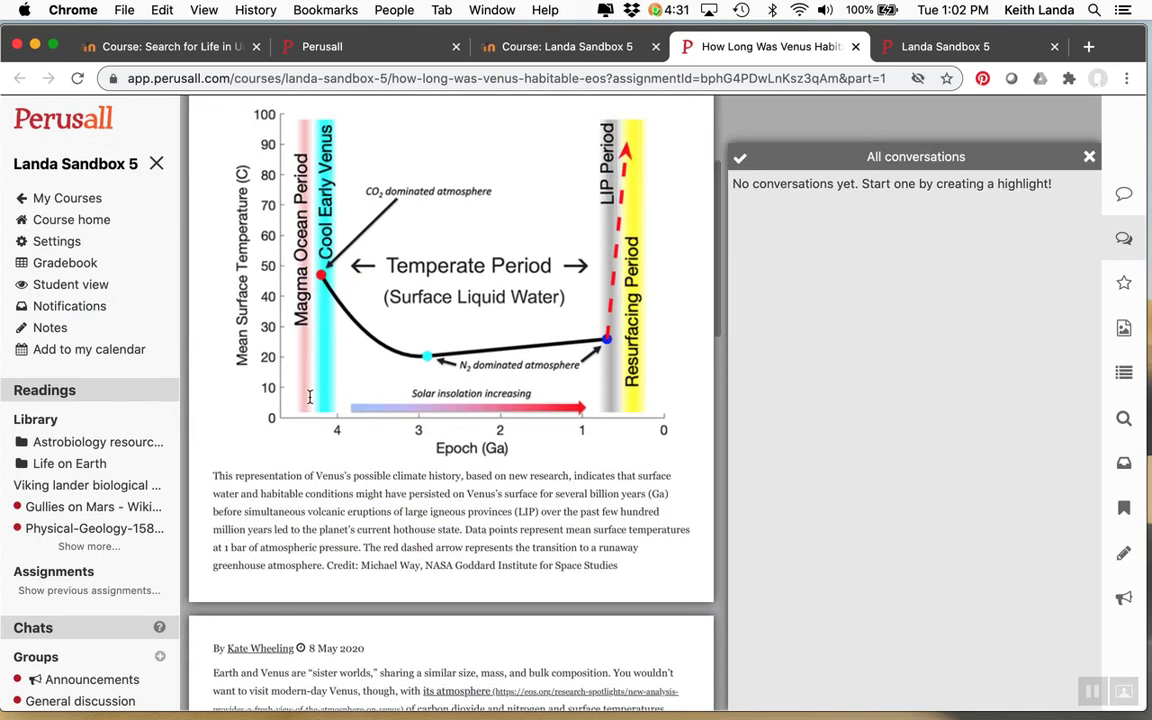
drag(236, 476, 461, 478)
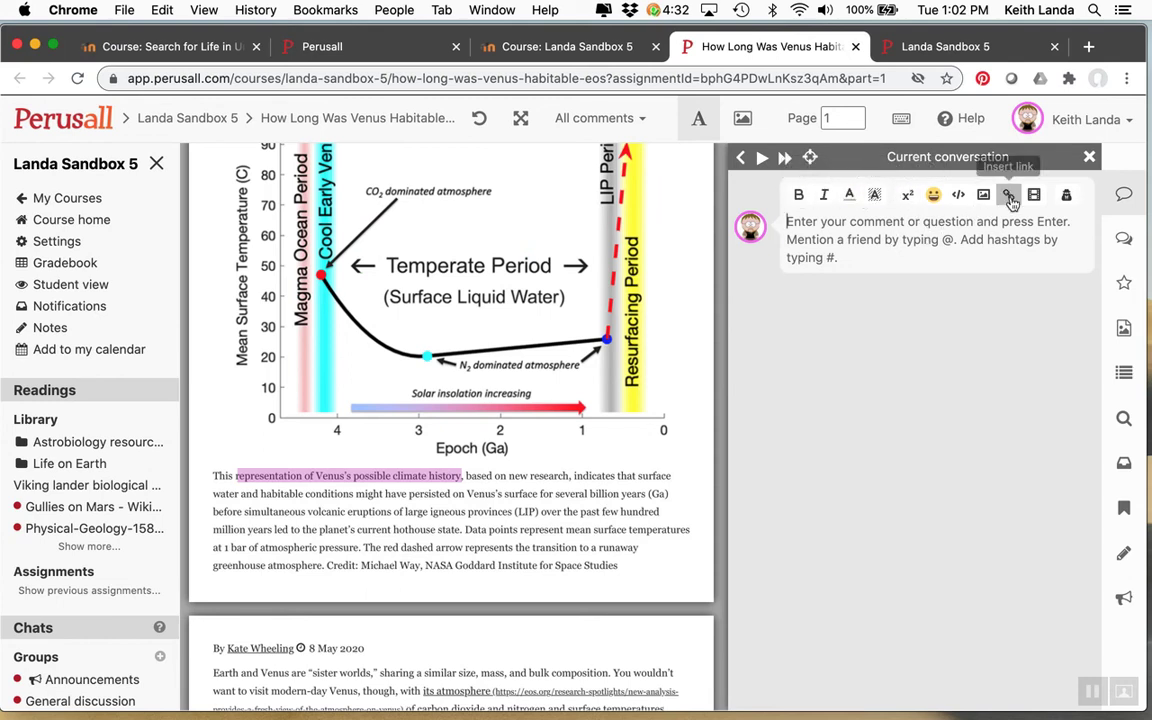
scroll(600, 330, up, 1)
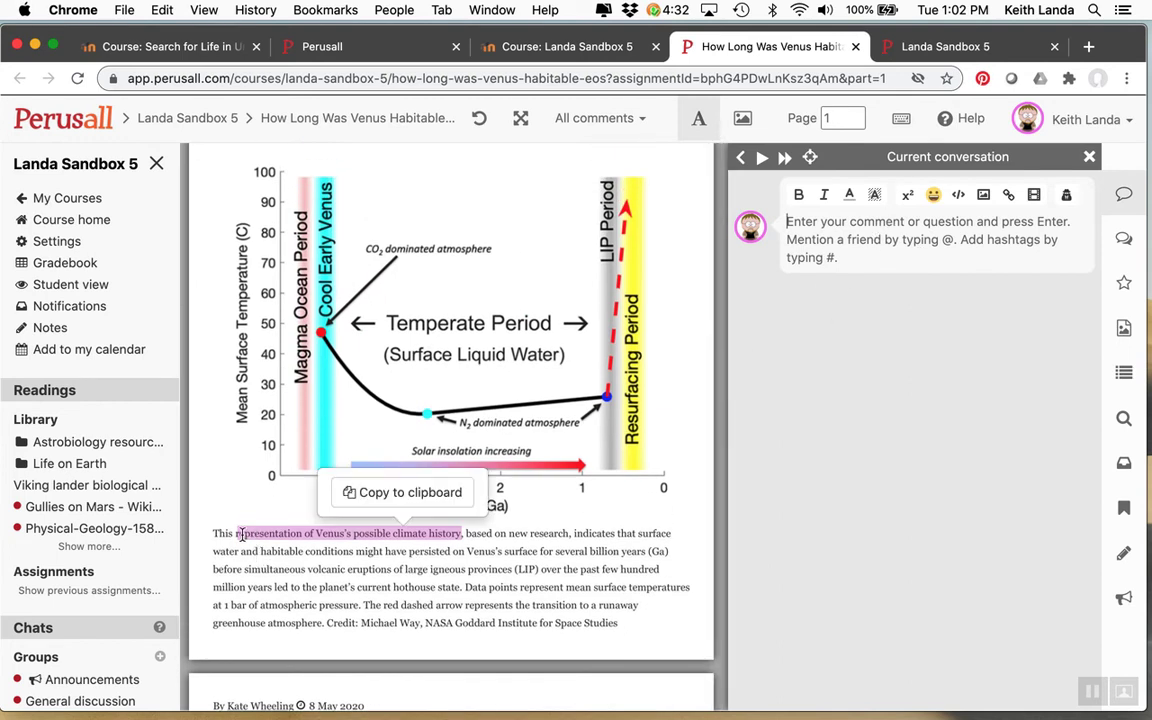
mouse_move(407, 537)
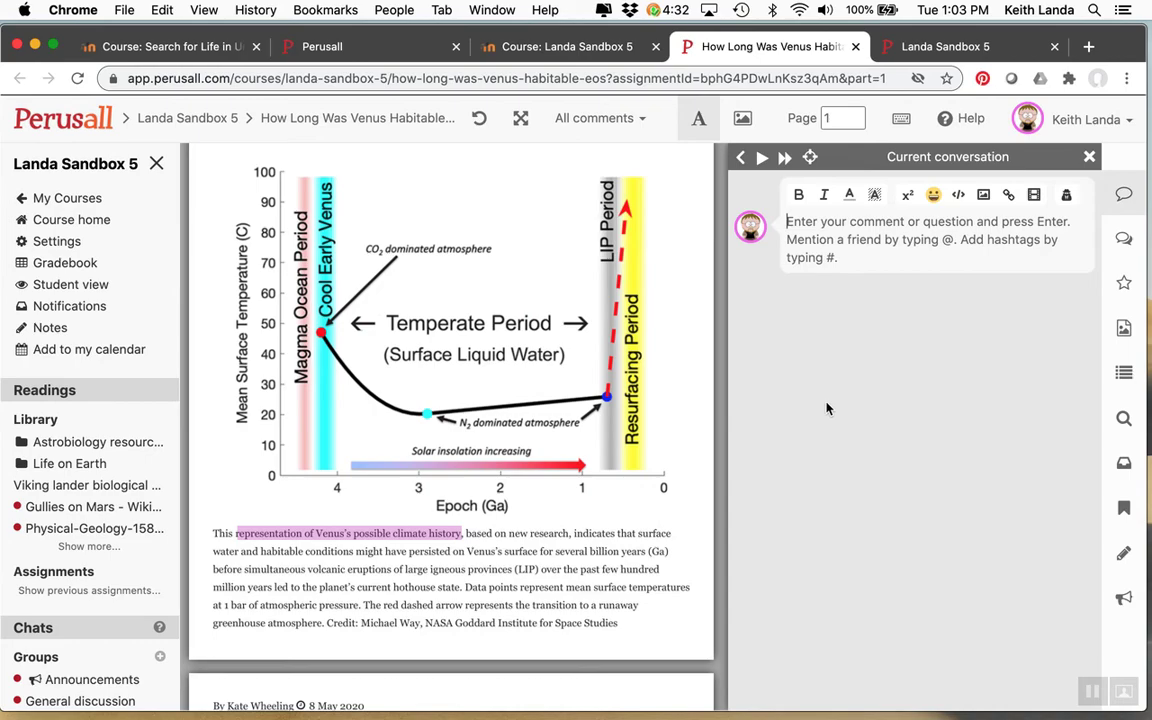
Switch to the Search for Life in Universe Moodle course and open its Resource Library from the "About our course" section
click(170, 47)
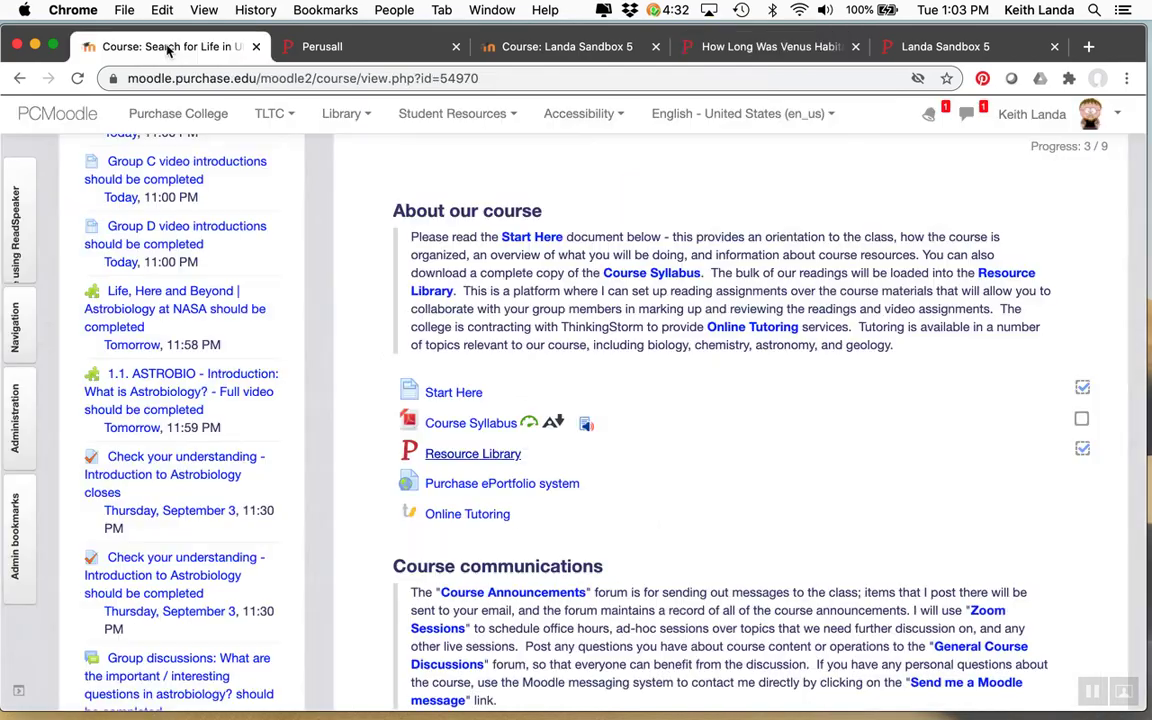
scroll(393, 298, up, 10)
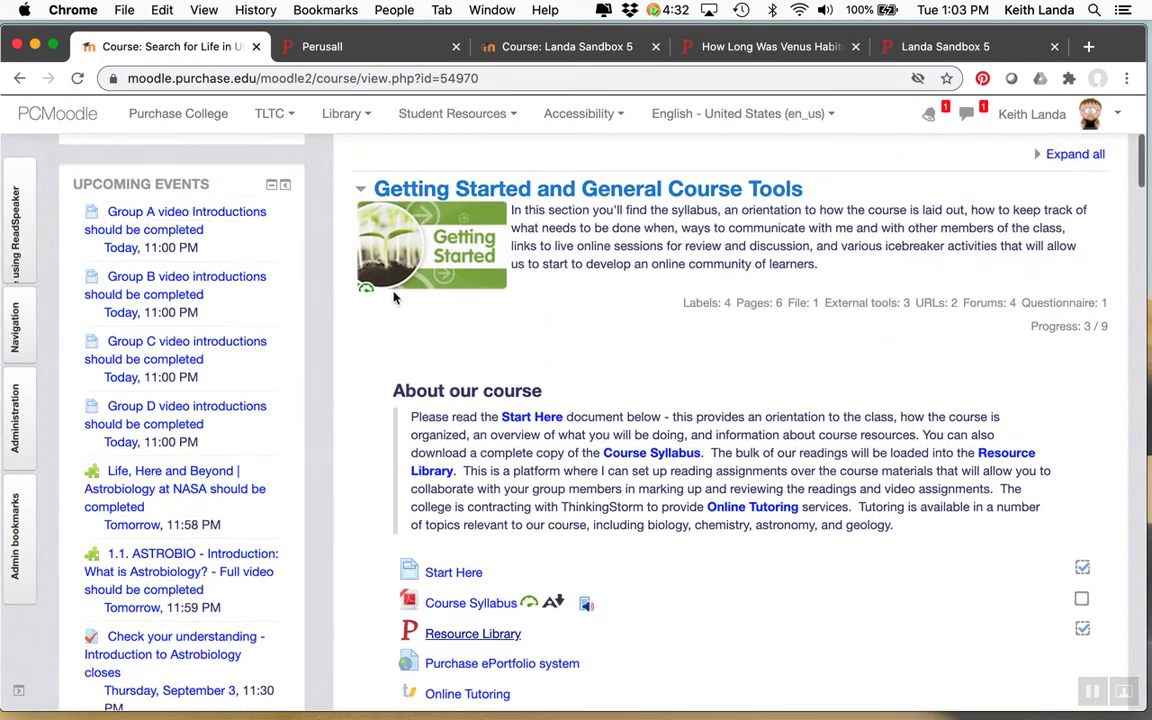
scroll(393, 298, down, 5)
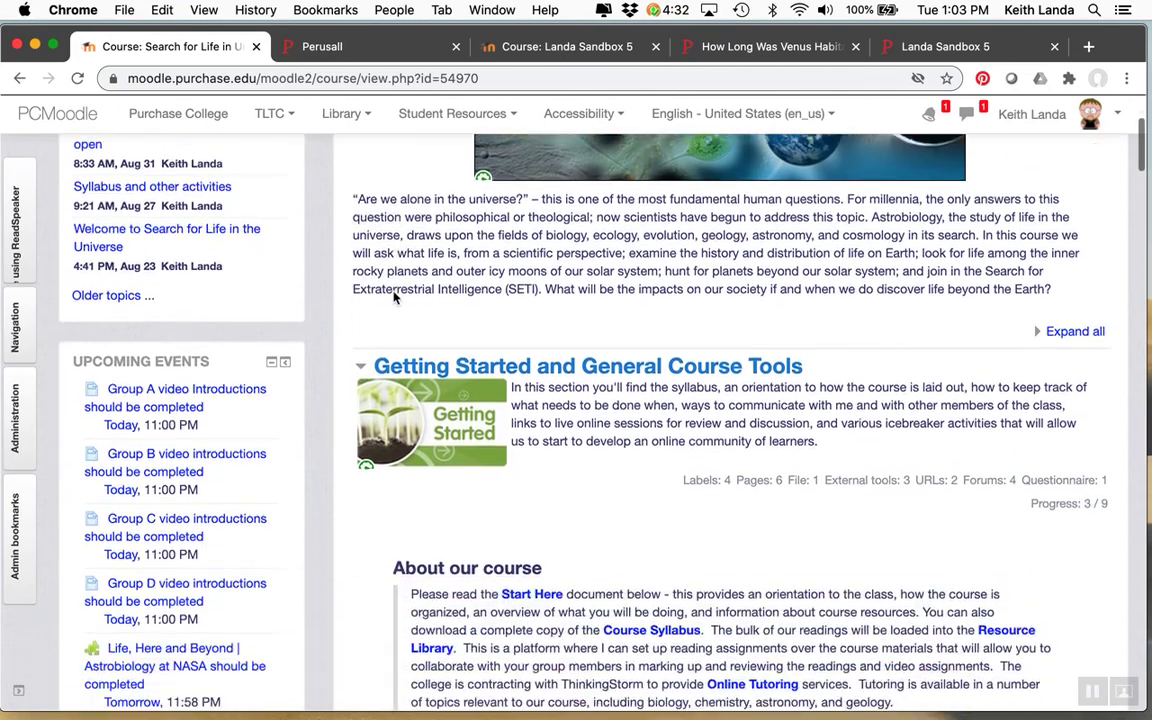
scroll(393, 298, down, 5)
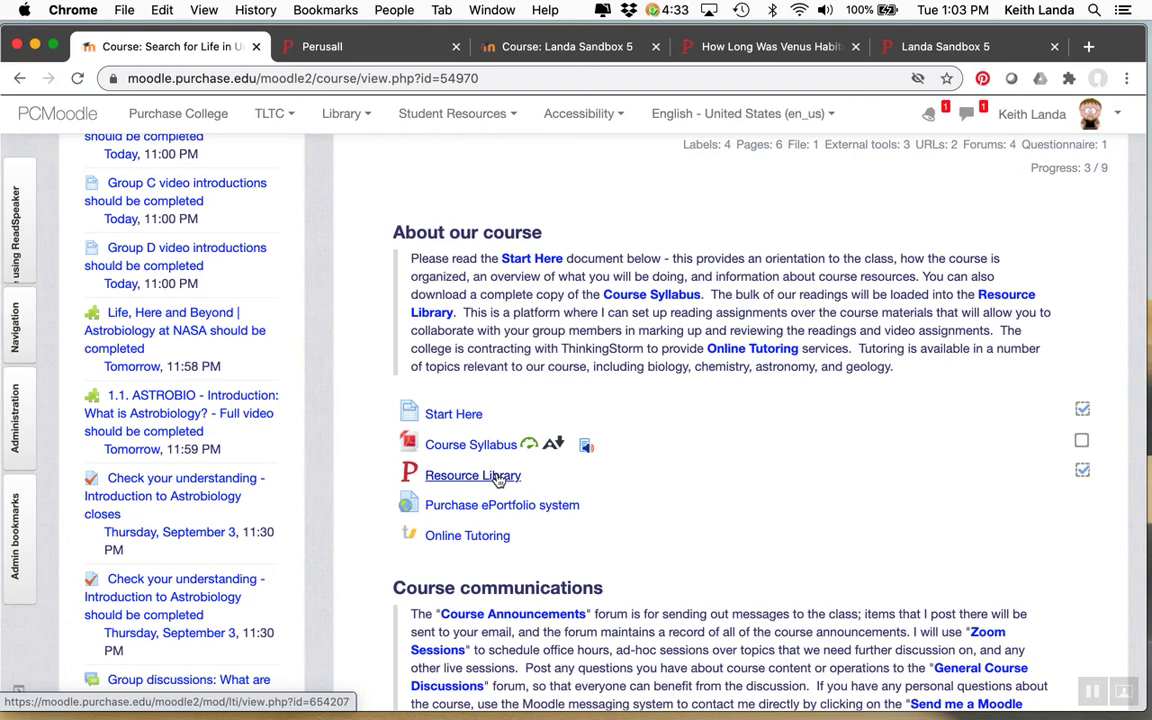
click(498, 477)
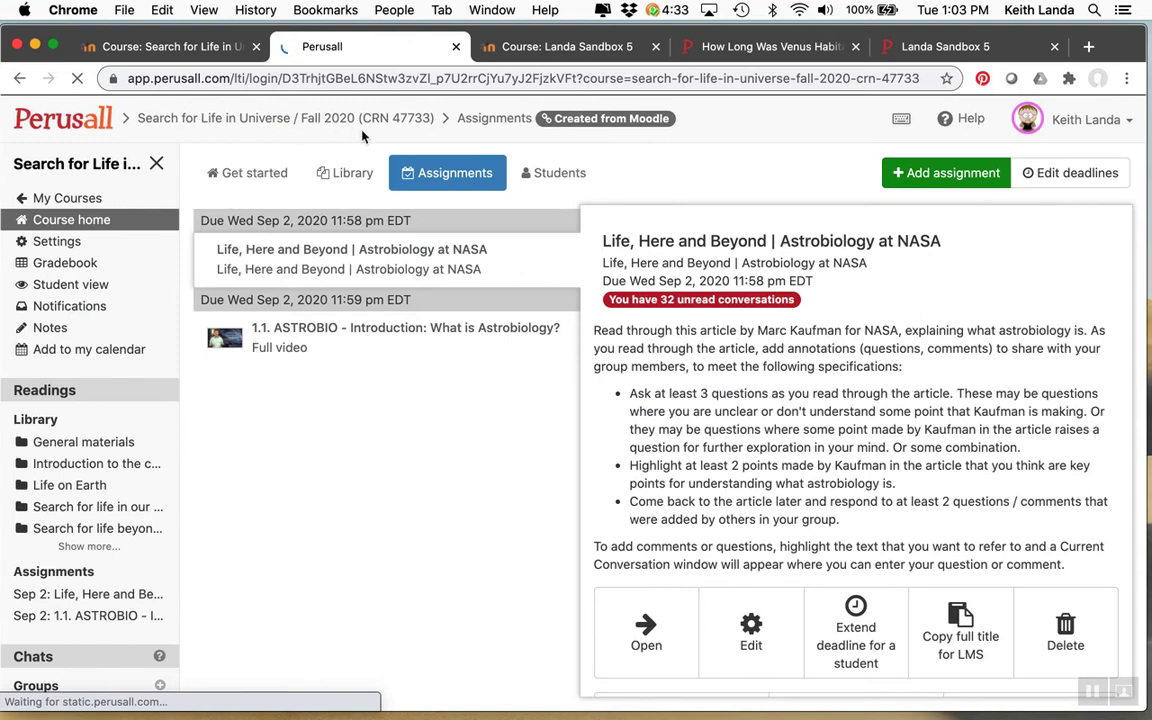
Review the Perusall course's setup steps, library folders and list of assignments
click(325, 117)
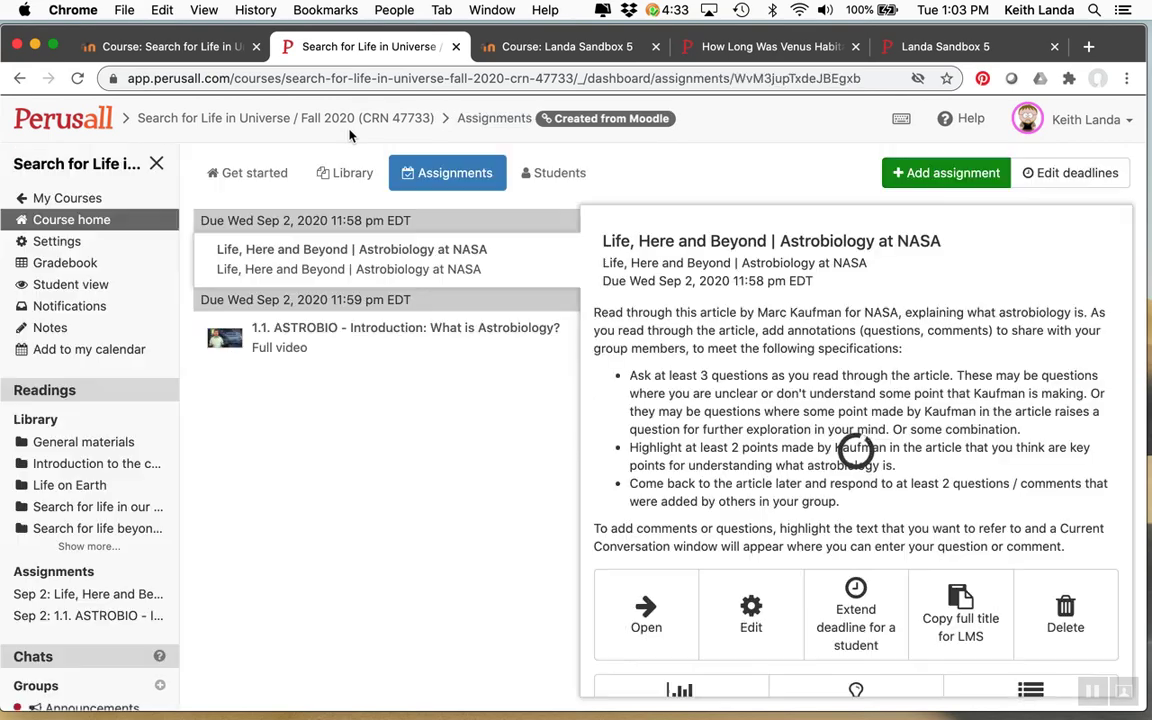
click(258, 178)
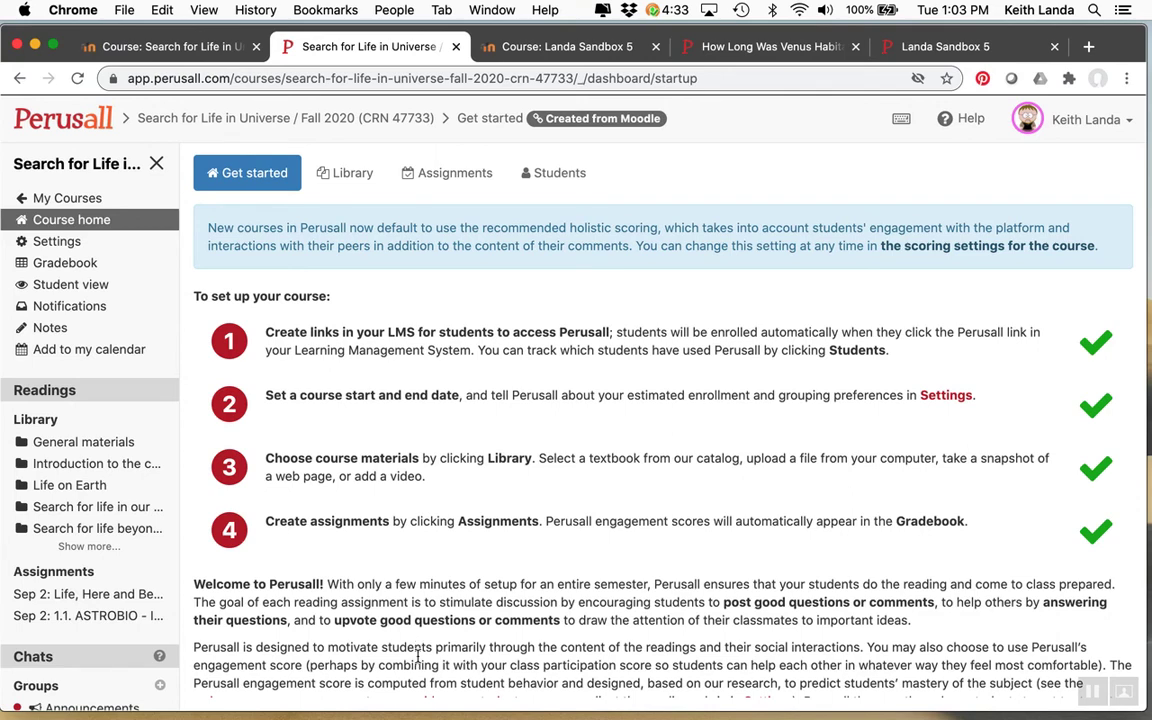
click(351, 177)
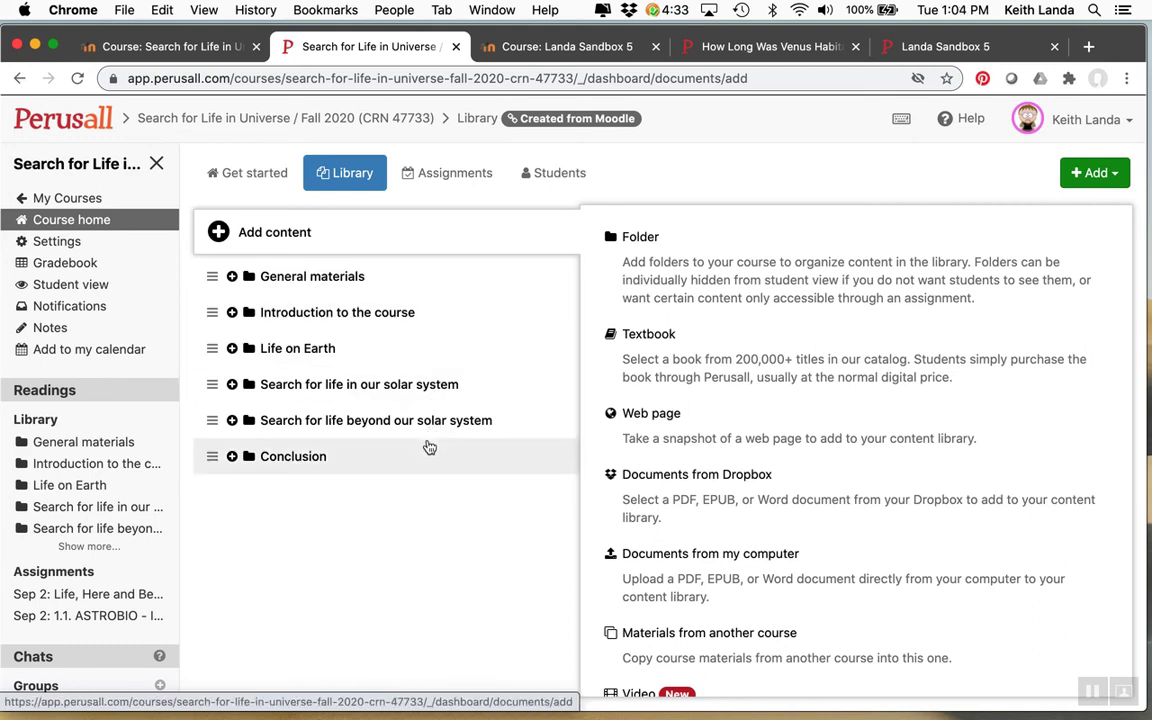
click(450, 173)
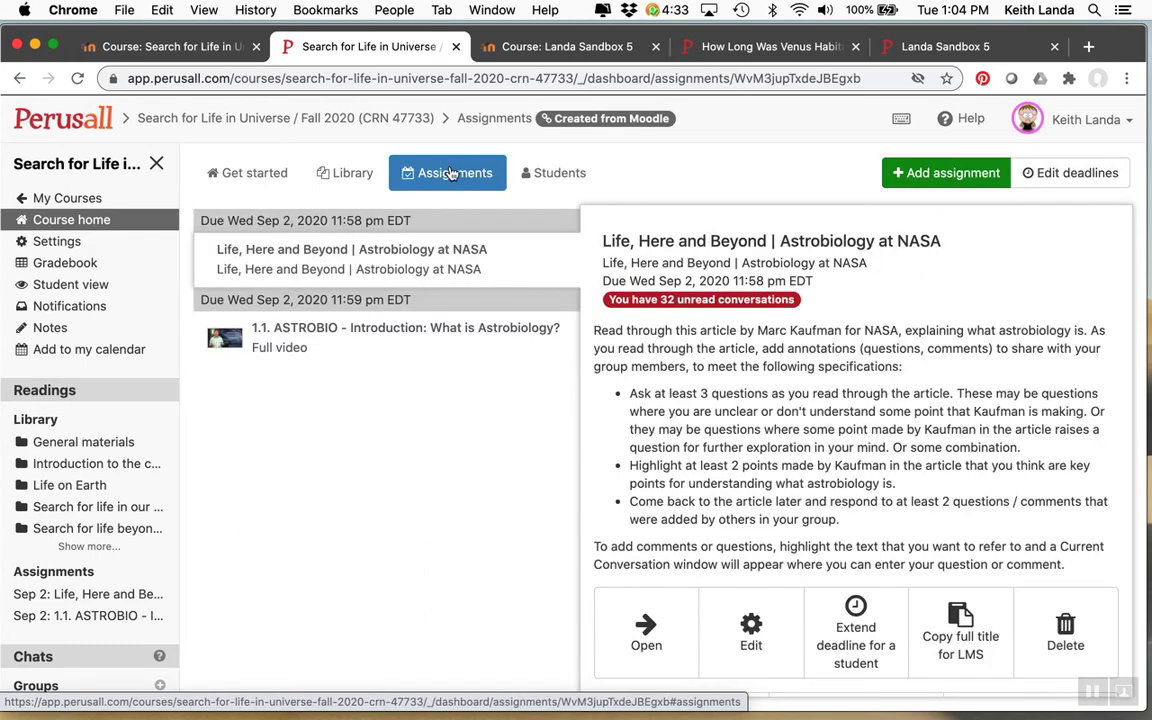
Open the "Life, Here and Beyond | Astrobiology at NASA" assignment with the conversation pane hidden and review the comment filter options
click(640, 633)
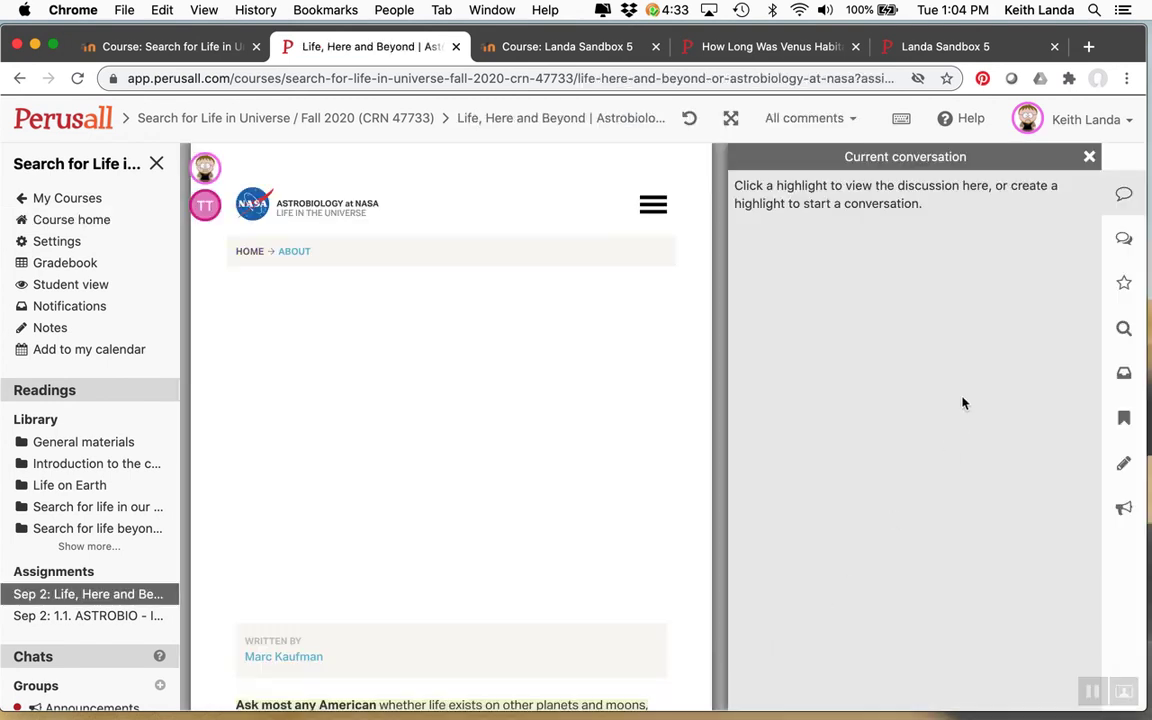
click(1089, 157)
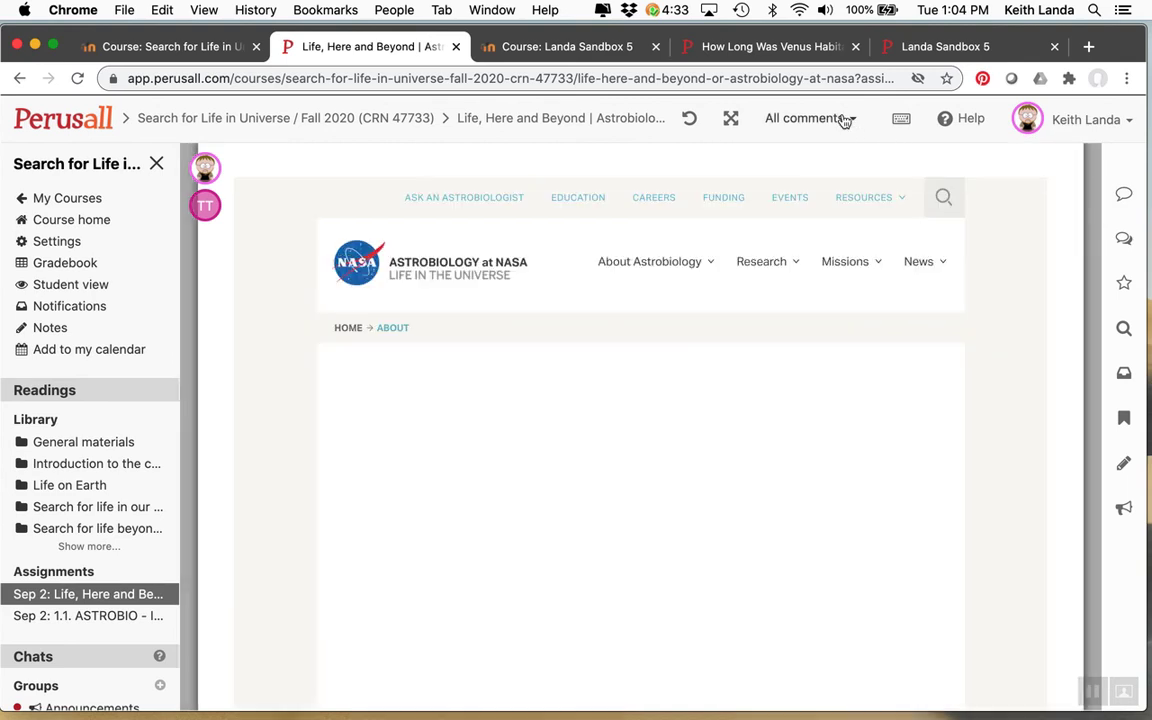
click(845, 120)
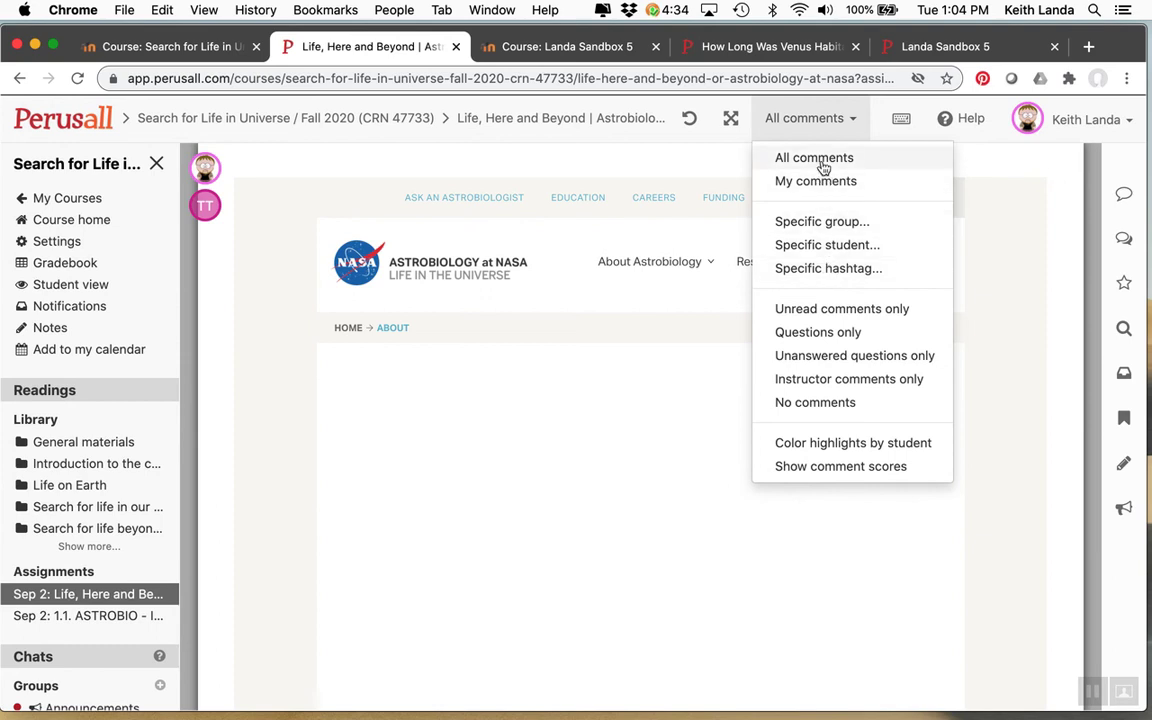
click(757, 114)
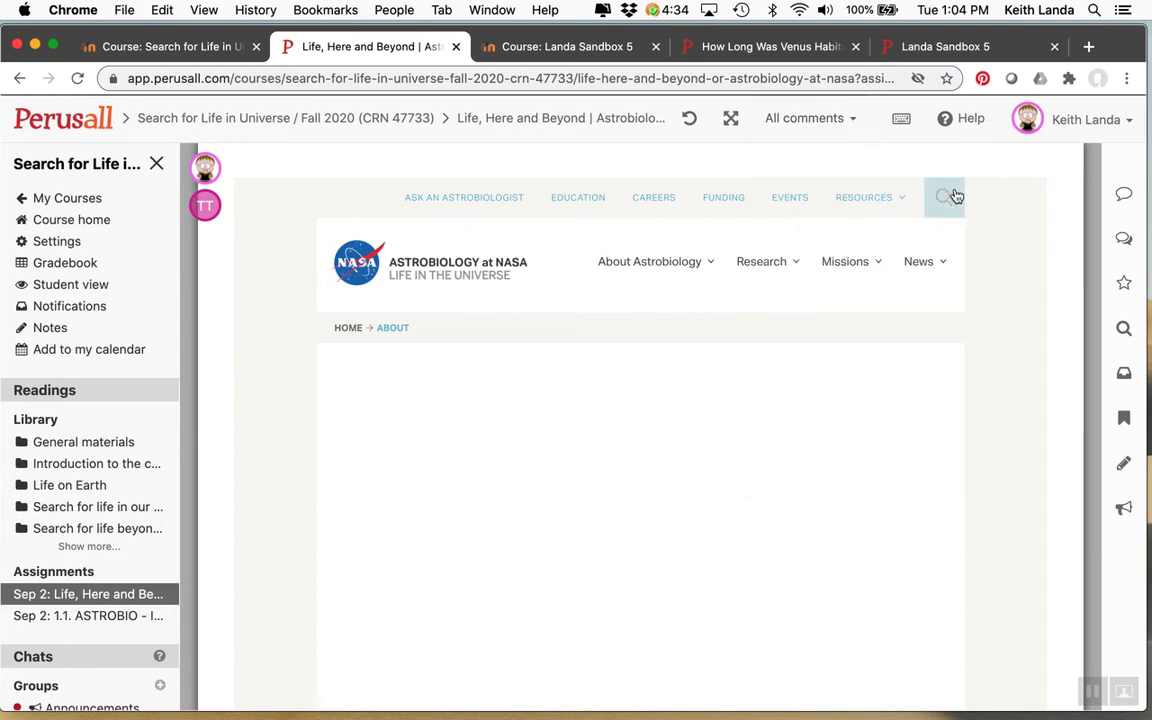
Show and hide the current conversation pane, and examine the highlighted passages throughout the astrobiology article
click(1125, 196)
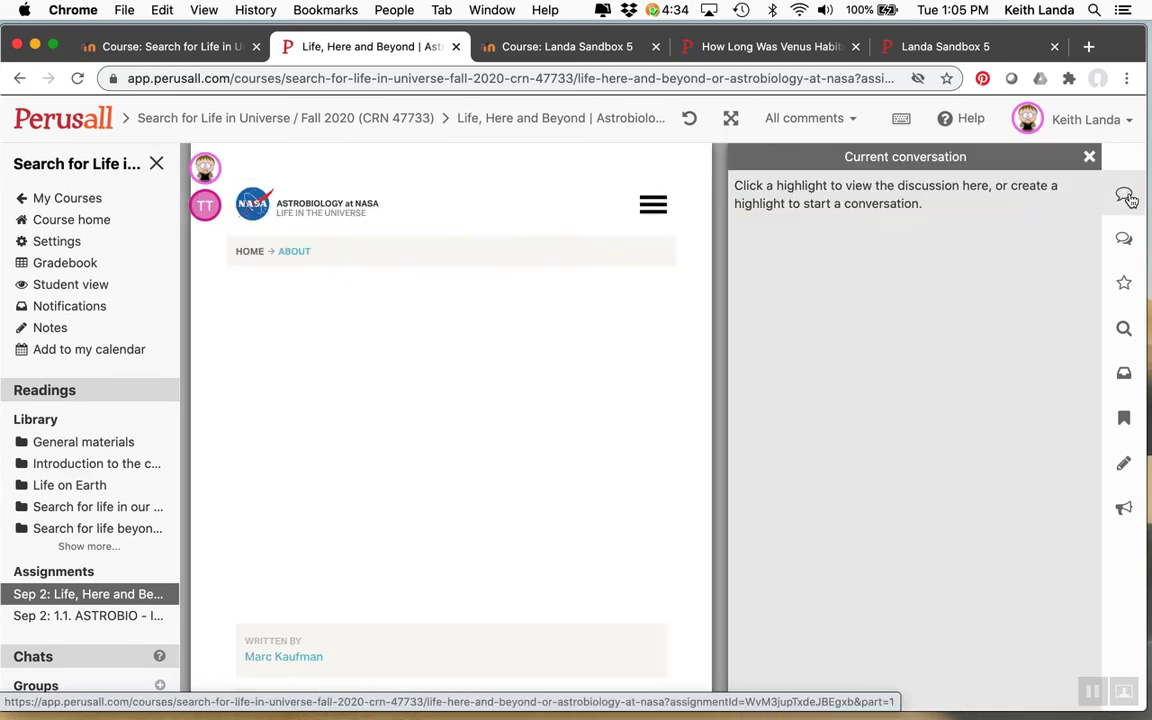
click(1089, 158)
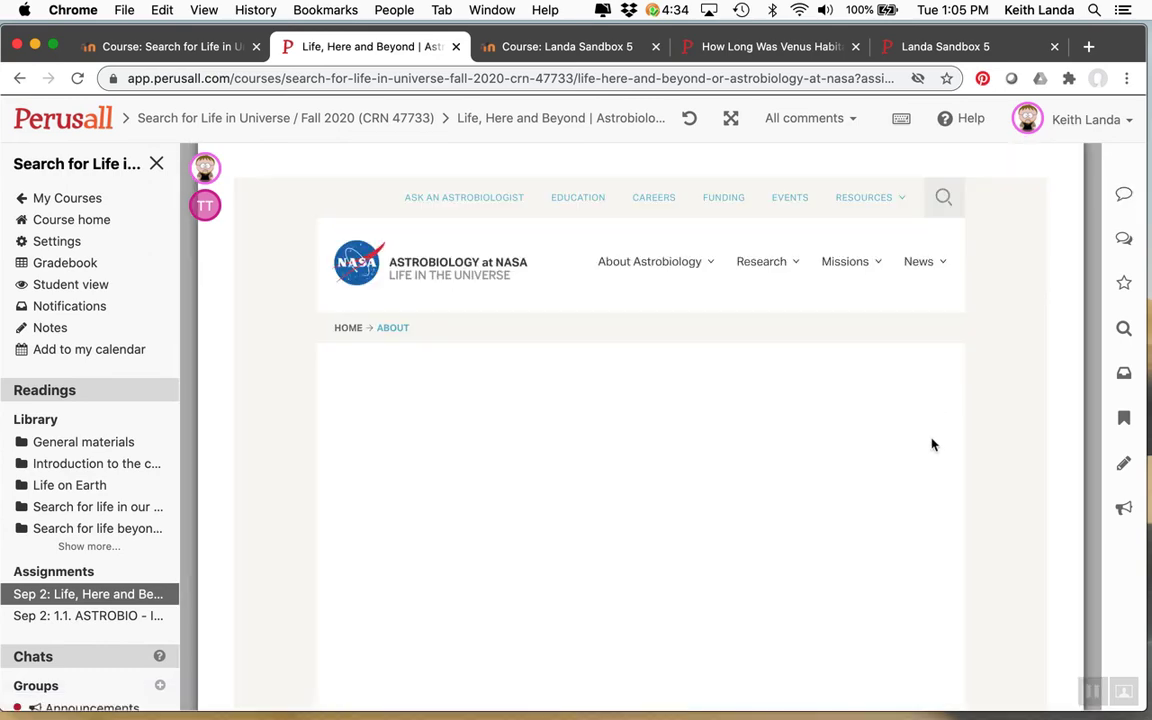
scroll(756, 548, down, 5)
scroll(756, 552, down, 10)
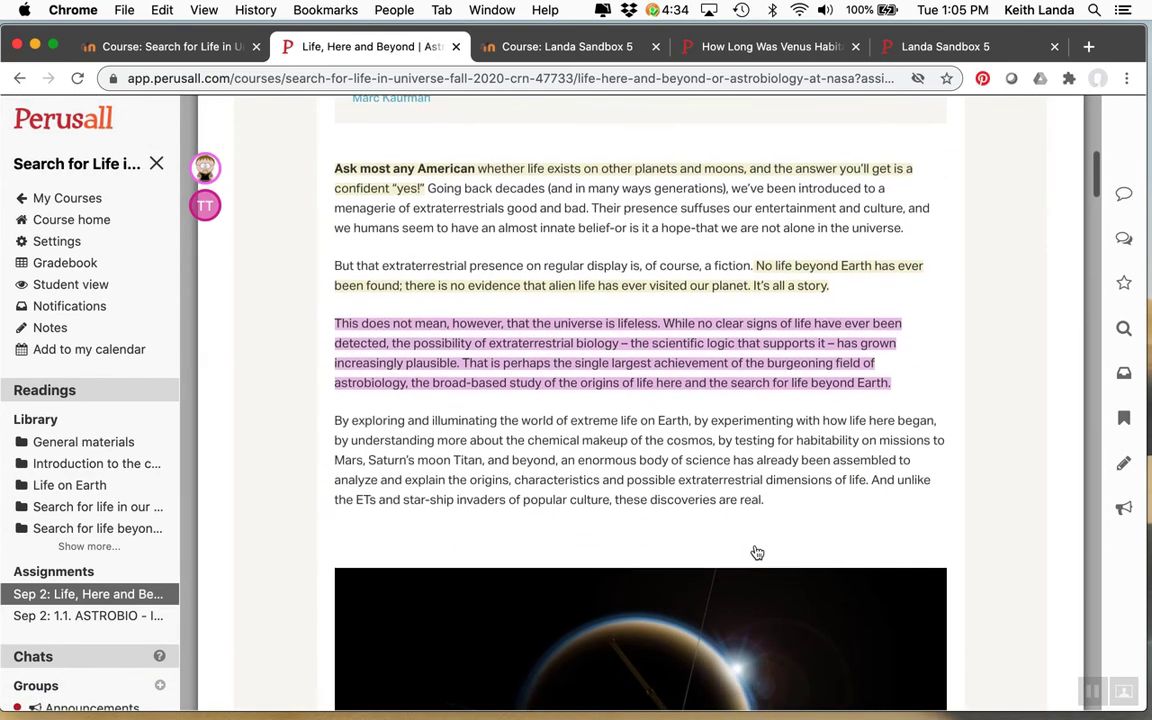
scroll(756, 552, down, 10)
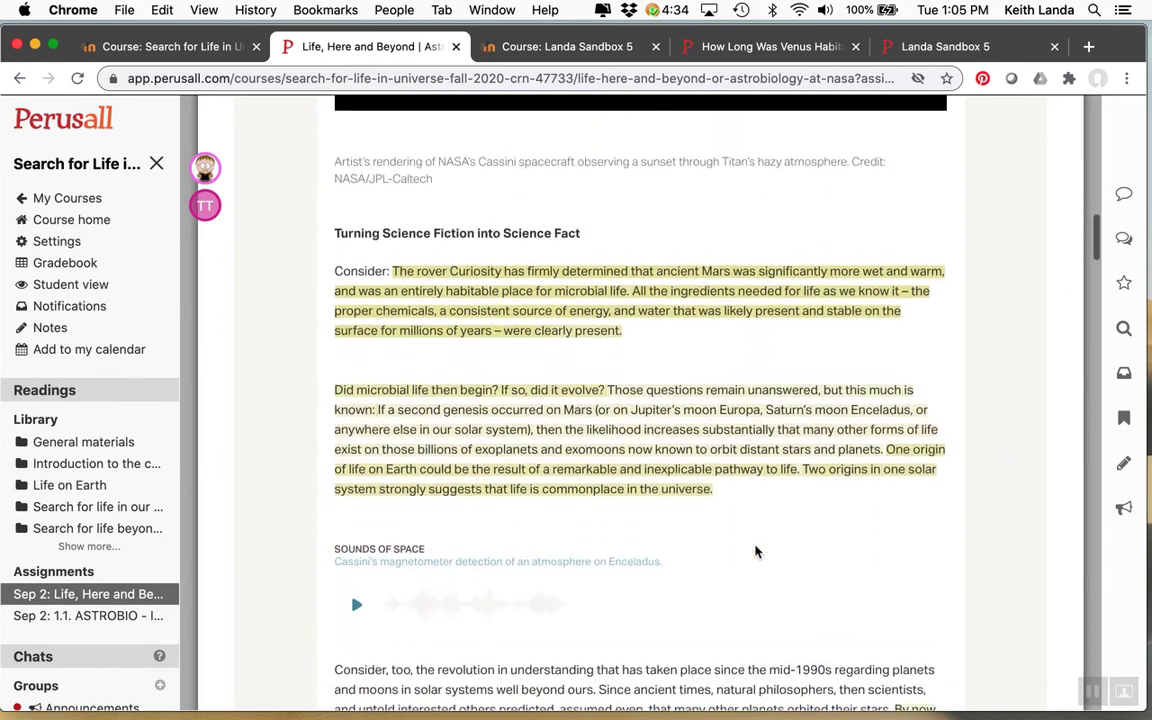
scroll(757, 552, down, 8)
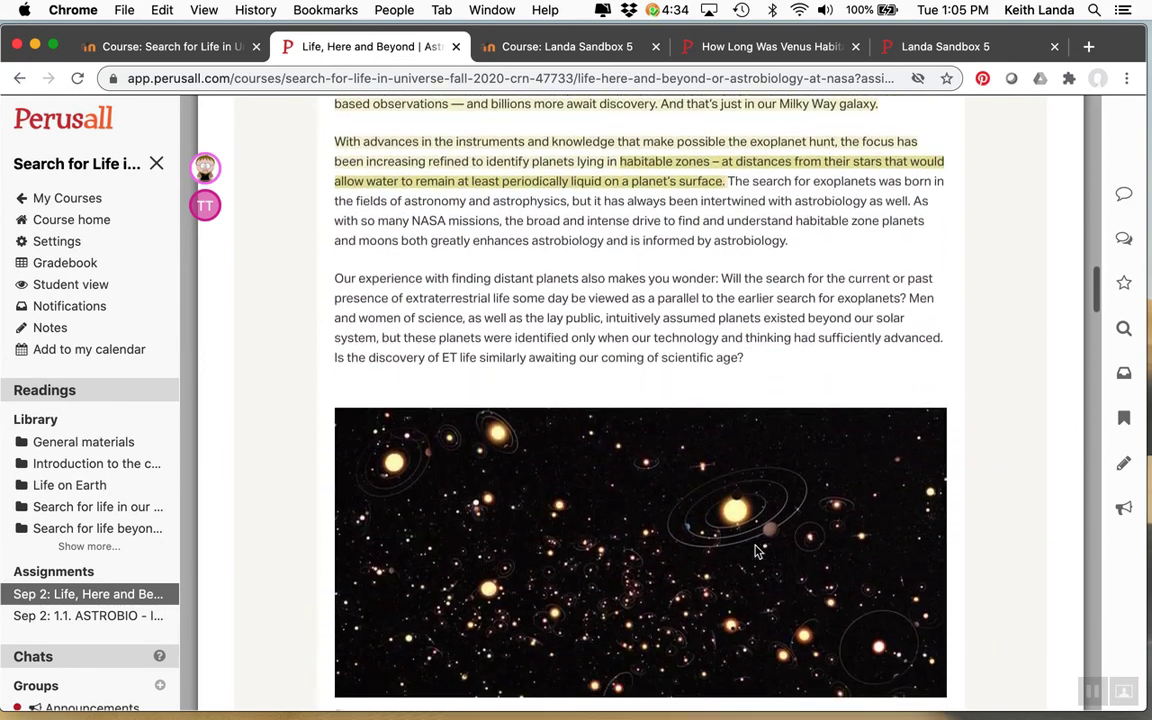
scroll(756, 548, up, 15)
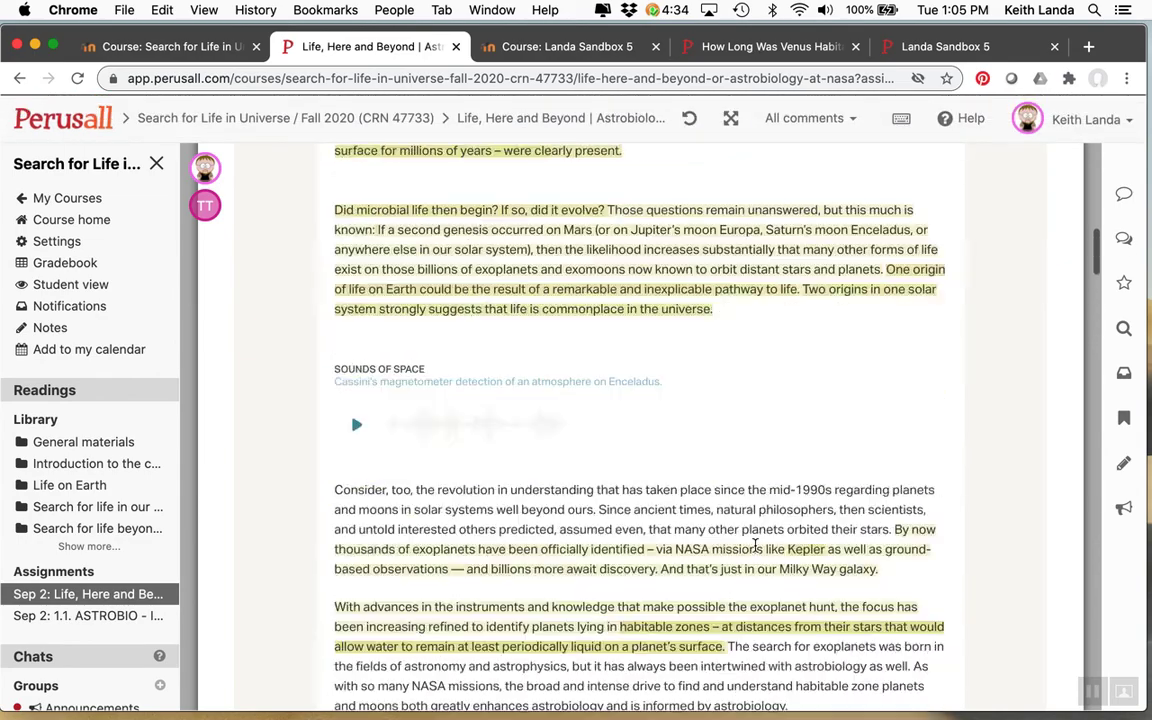
scroll(756, 552, up, 2)
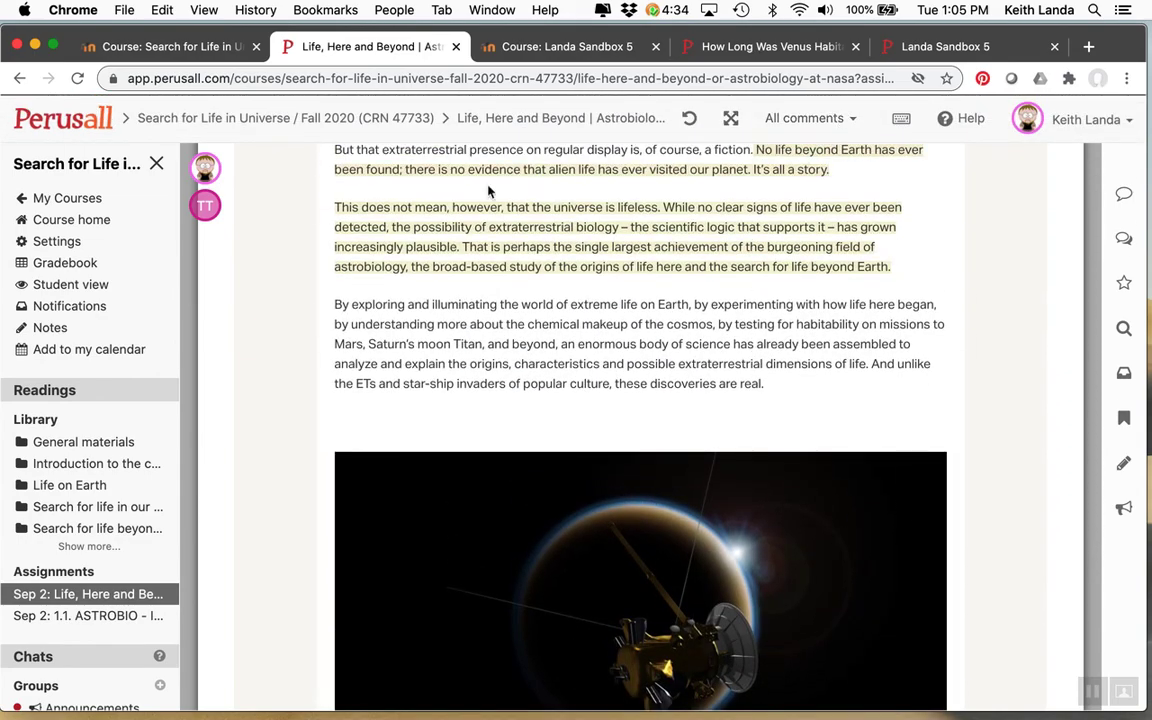
Open the video assignment "1.1. ASTROBIO - Introduction: What is Astrobiology?" from the course home, view its timeline comment markers, and return to the course home
click(110, 219)
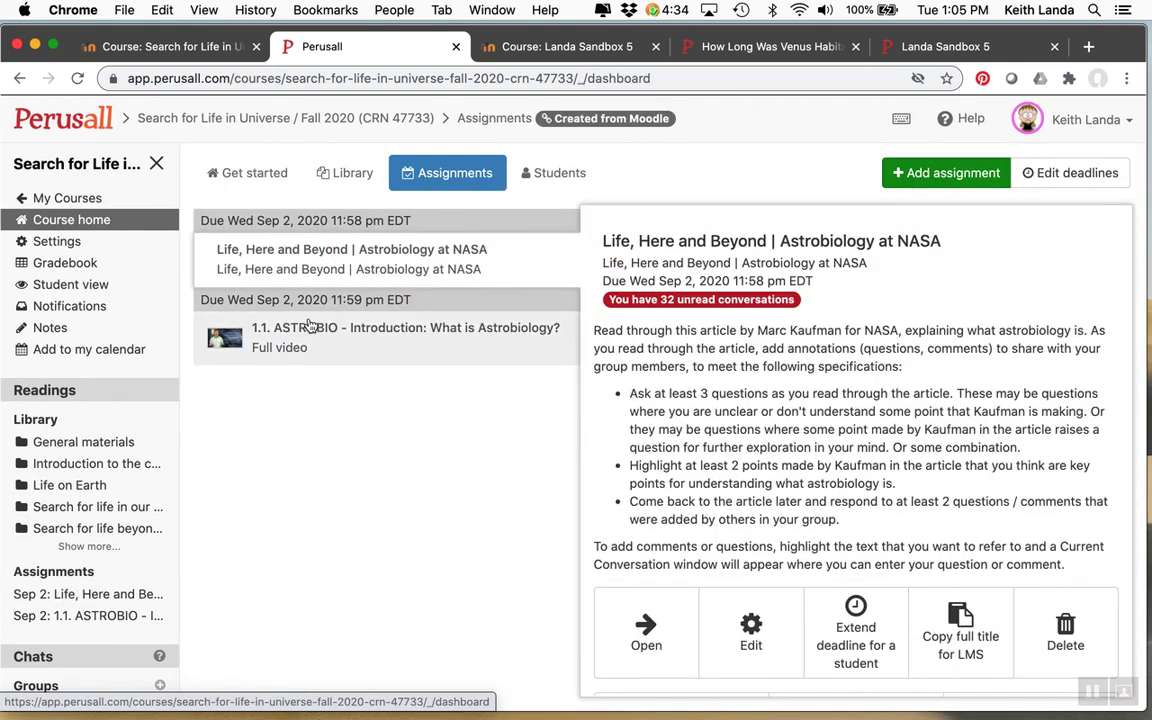
click(311, 327)
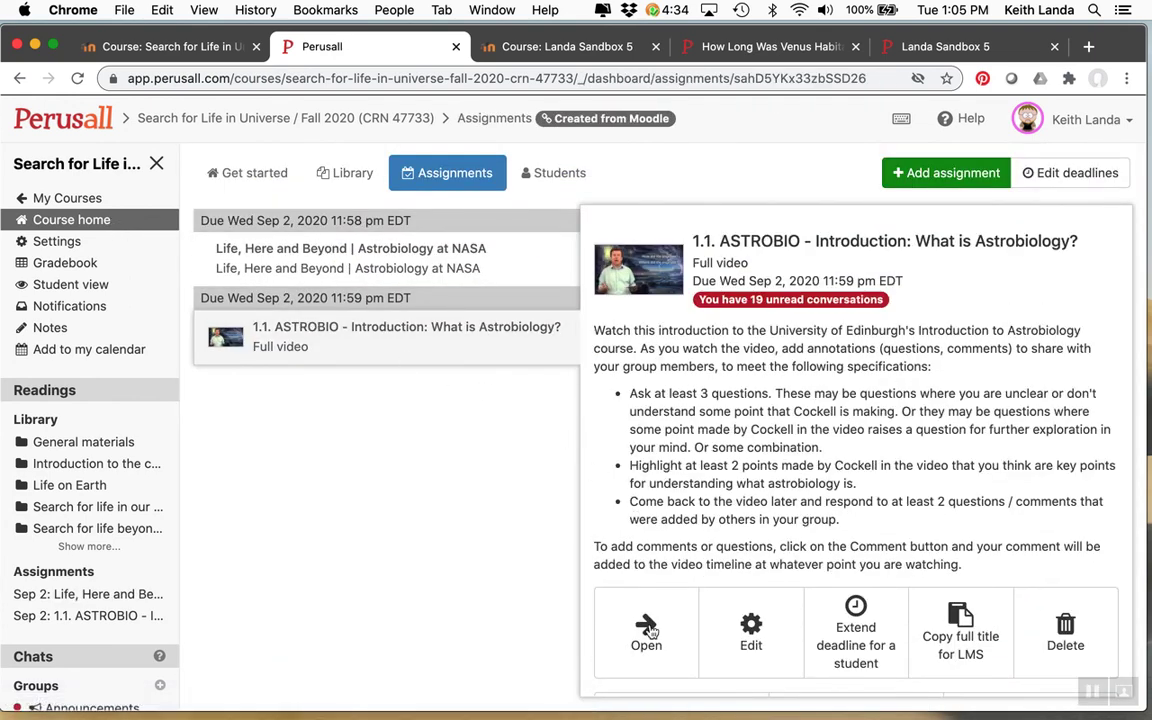
click(655, 658)
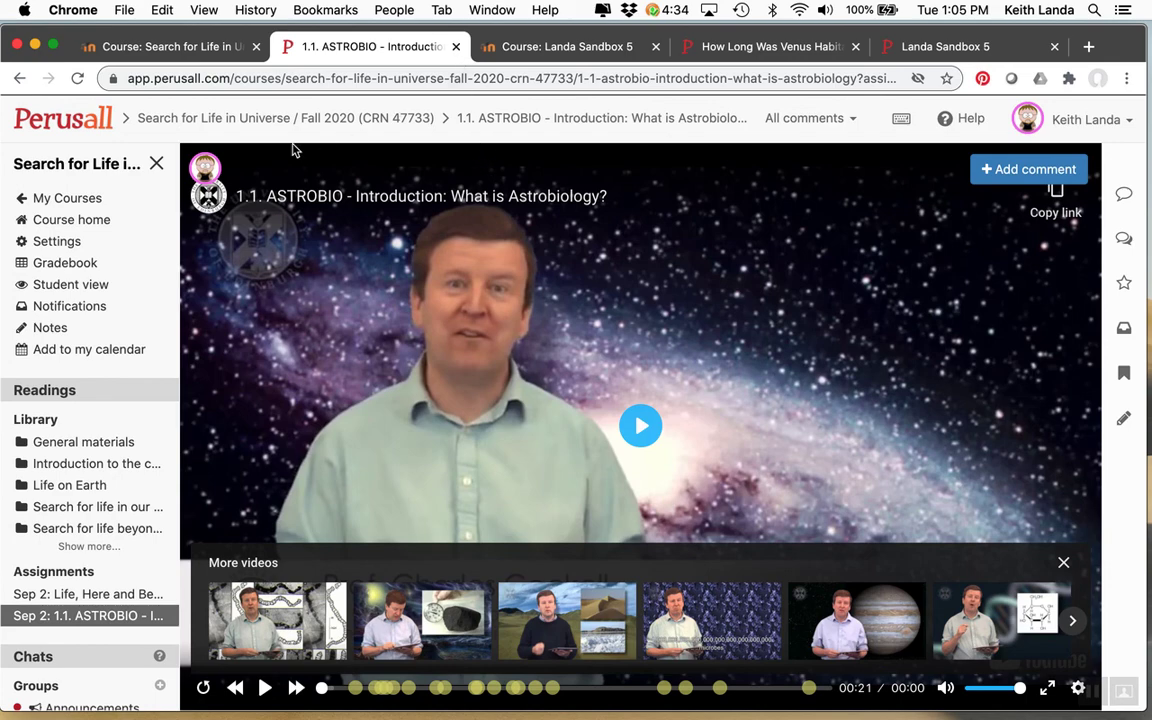
click(92, 222)
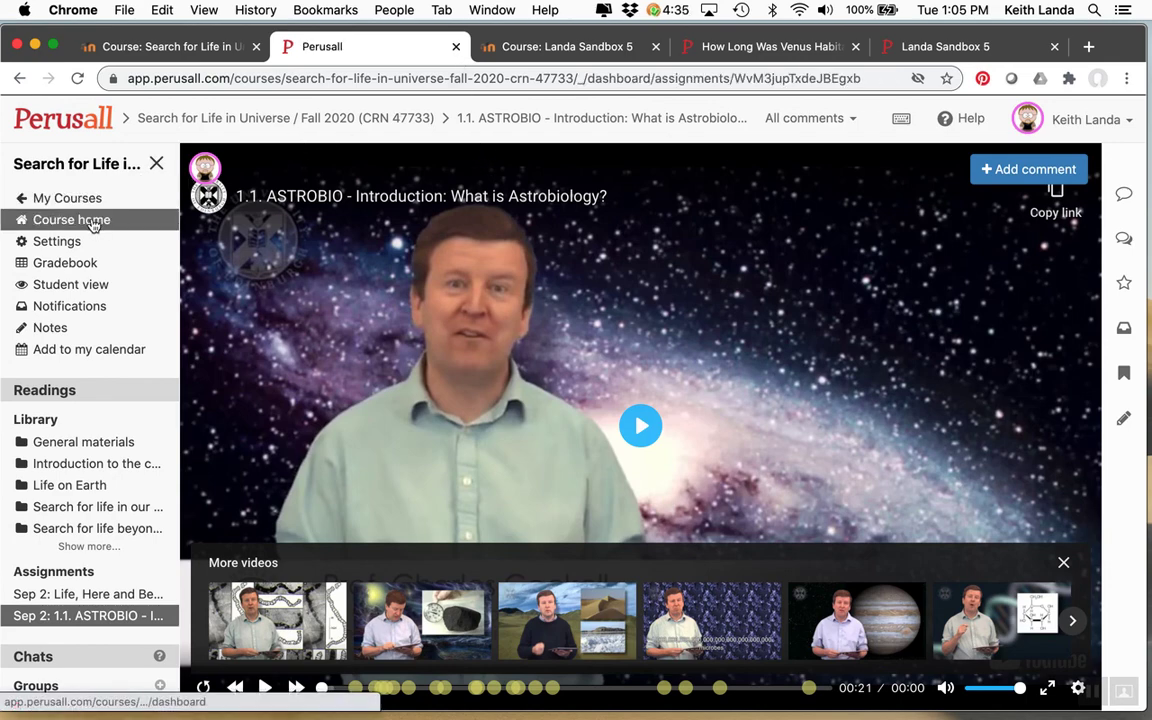